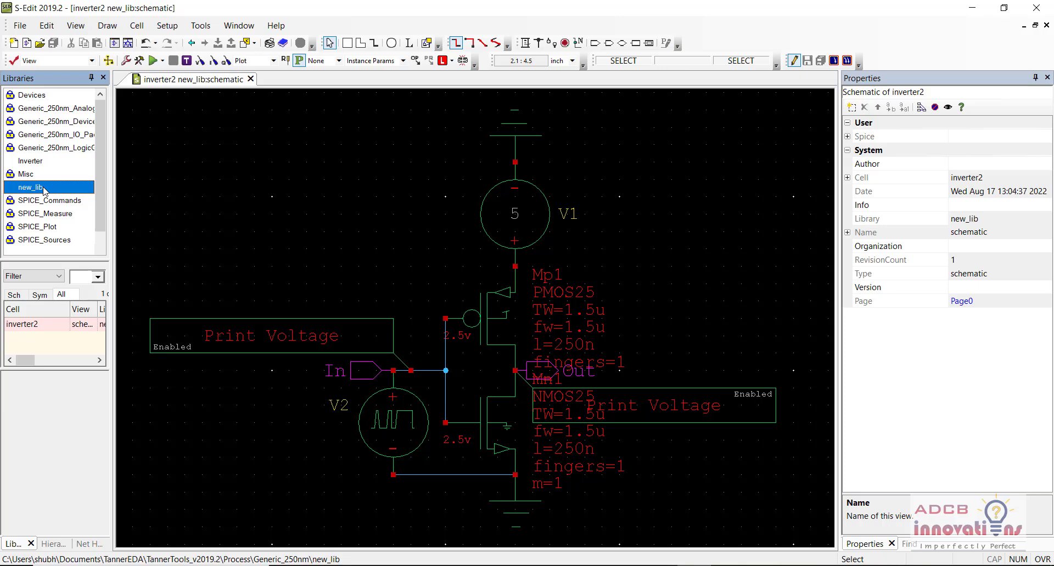
{"action": "right_click", "coordinate": [44, 190]}
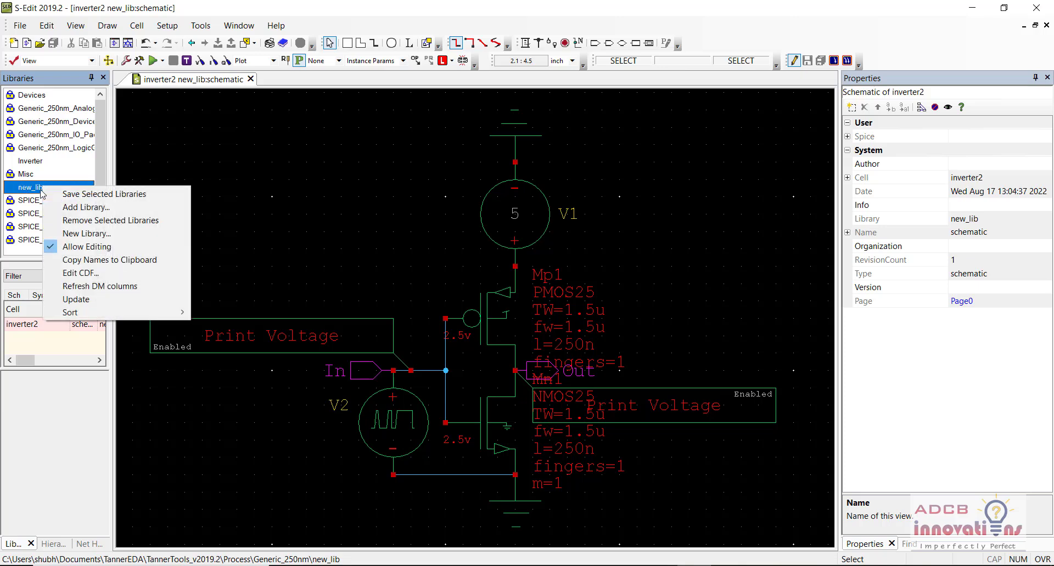
{"action": "left_click", "coordinate": [32, 187]}
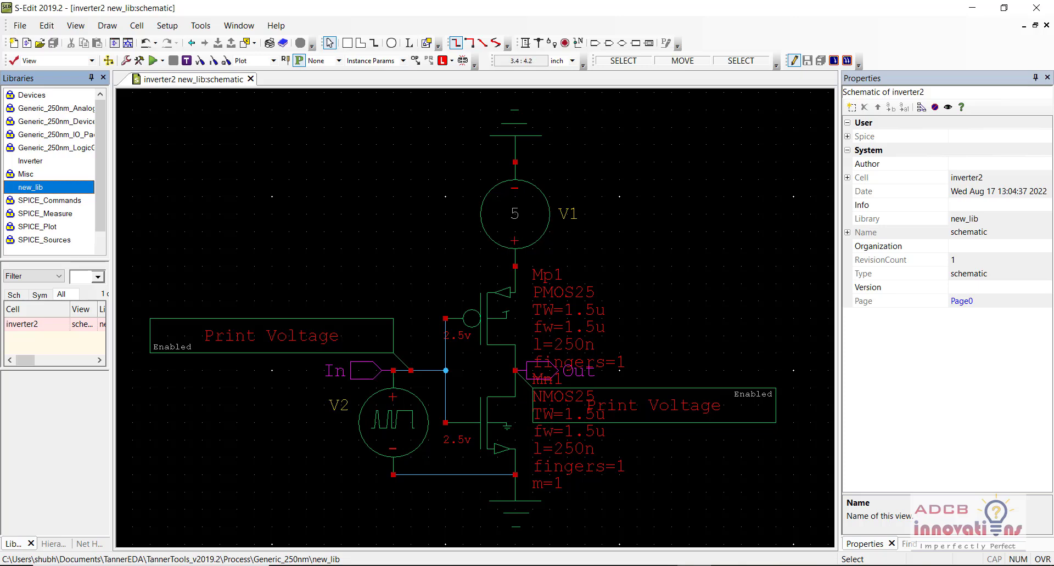
{"action": "right_click", "coordinate": [38, 188]}
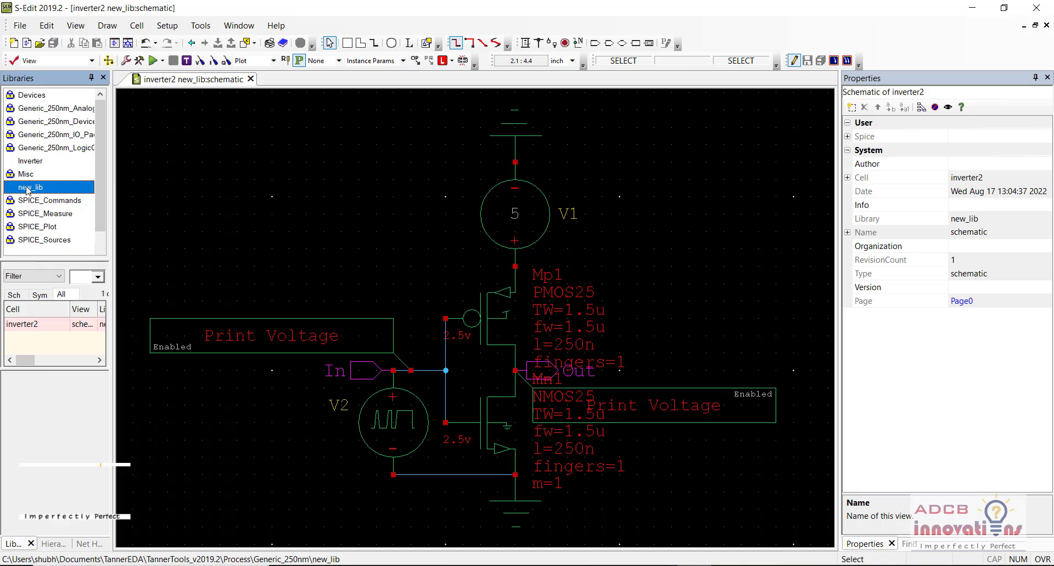
{"action": "key", "text": "Escape"}
{"action": "left_click", "coordinate": [137, 26]}
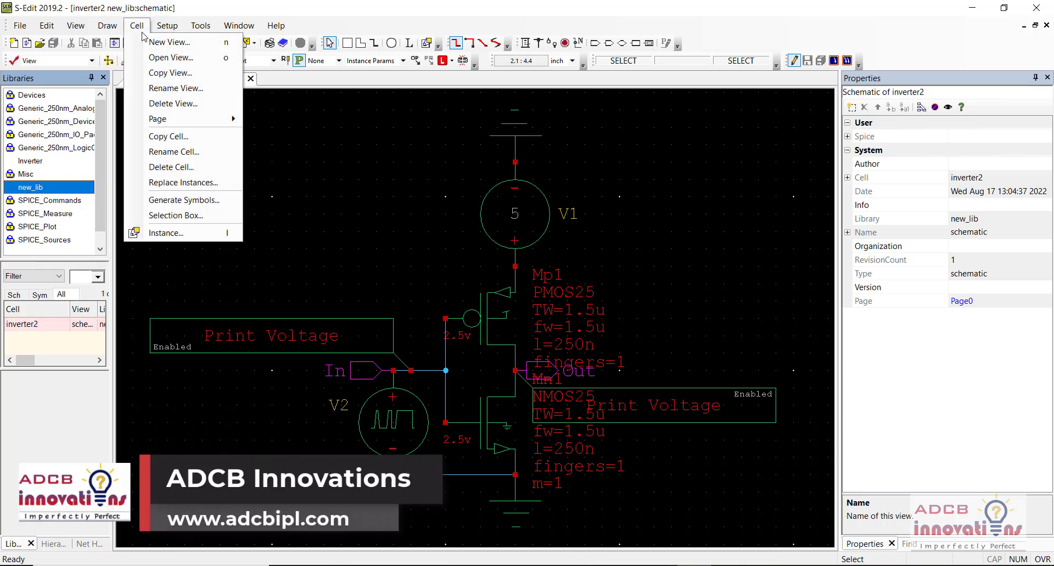
{"action": "left_click", "coordinate": [55, 195]}
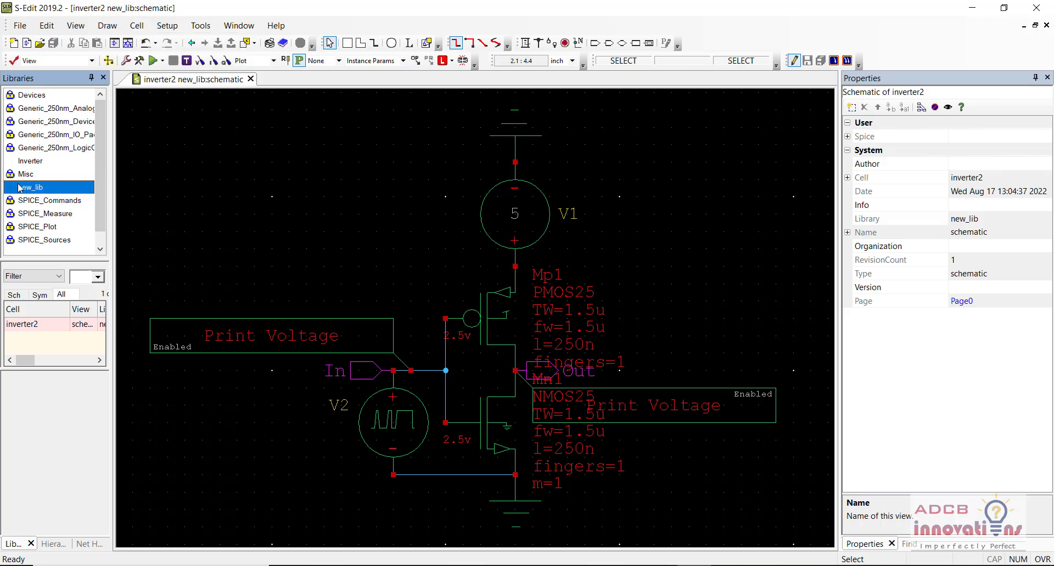
- Create a new schematic view for a cell named inverter in the new_lib library
{"action": "left_click", "coordinate": [142, 25]}
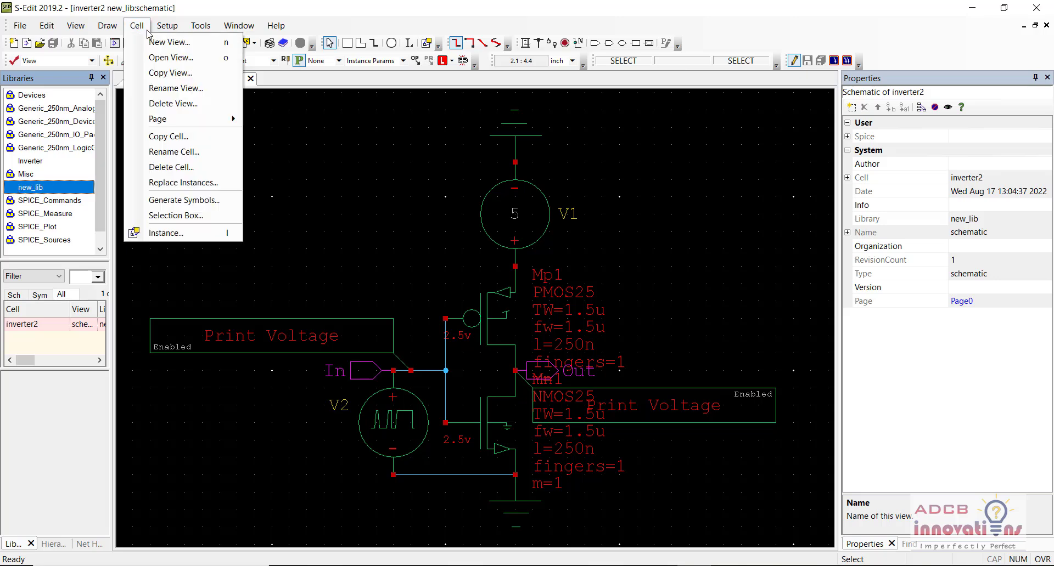
{"action": "mouse_move", "coordinate": [167, 25]}
{"action": "mouse_move", "coordinate": [154, 44]}
{"action": "left_click", "coordinate": [159, 41]}
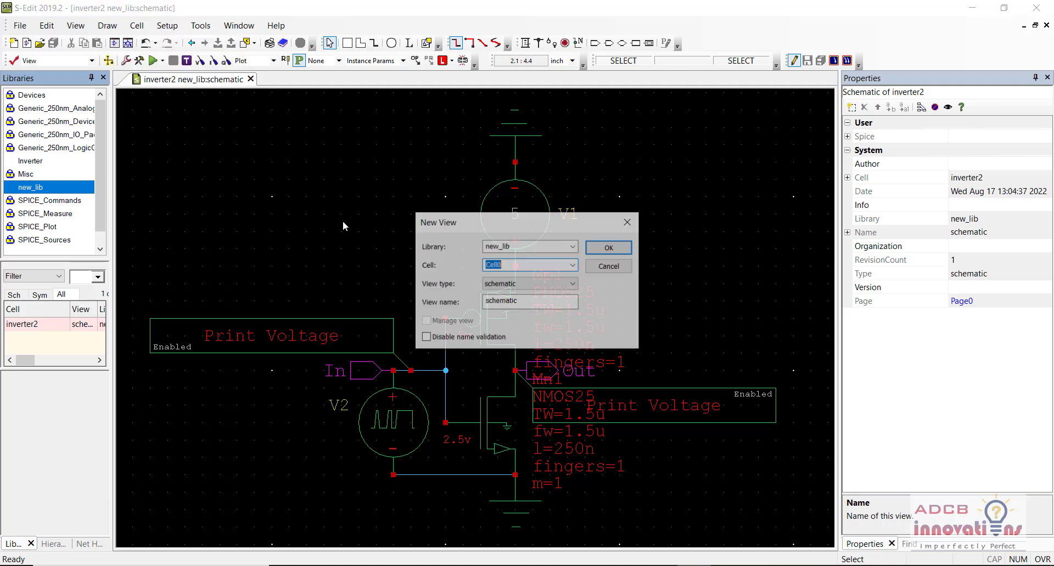
{"action": "type", "text": "inverter"}
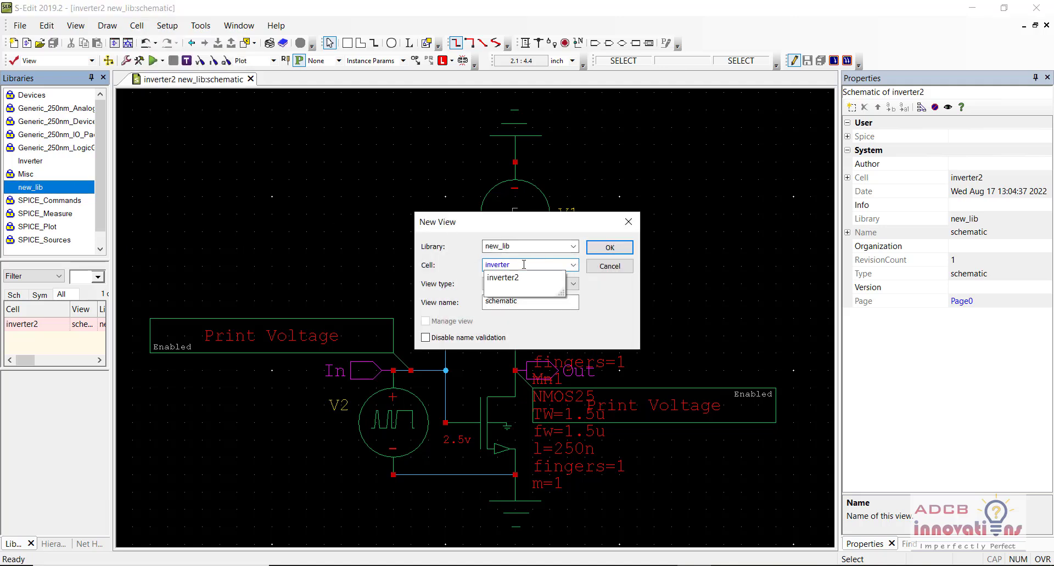
{"action": "key", "text": "Escape"}
{"action": "left_click", "coordinate": [596, 247]}
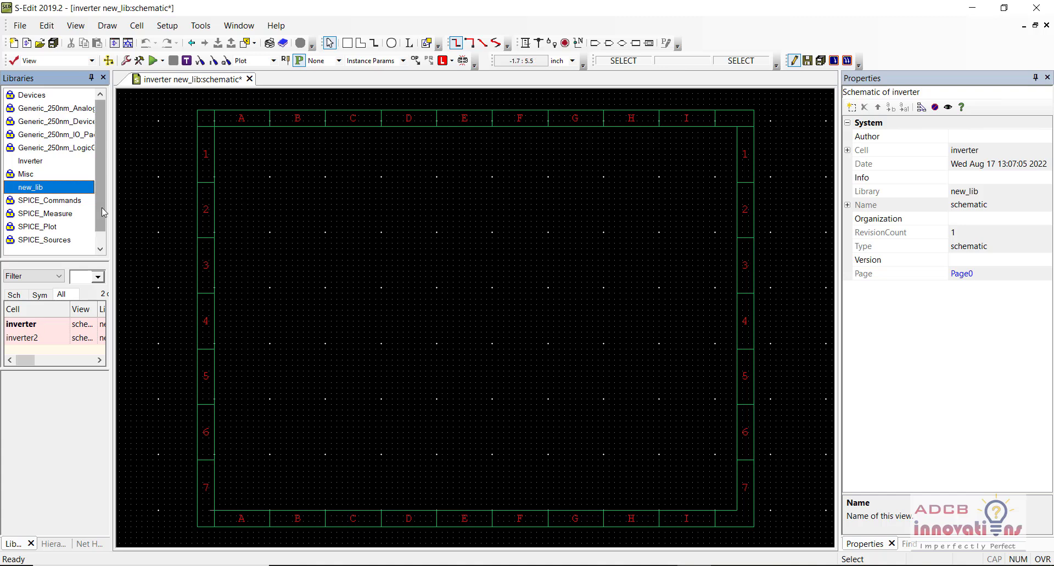
- View the existing inverter2 schematic and return to the empty inverter schematic
{"action": "double_click", "coordinate": [75, 338]}
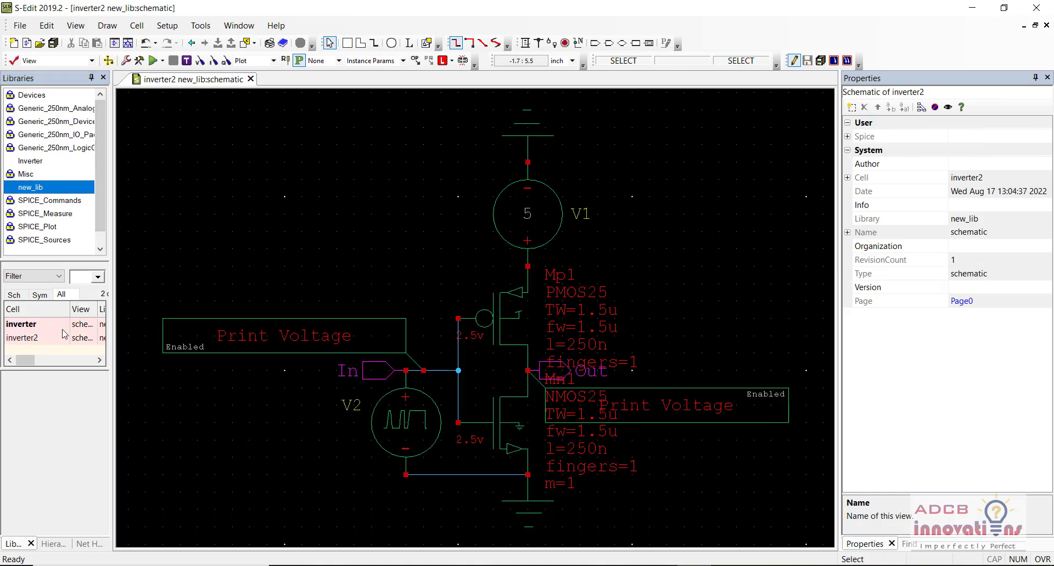
{"action": "double_click", "coordinate": [63, 327]}
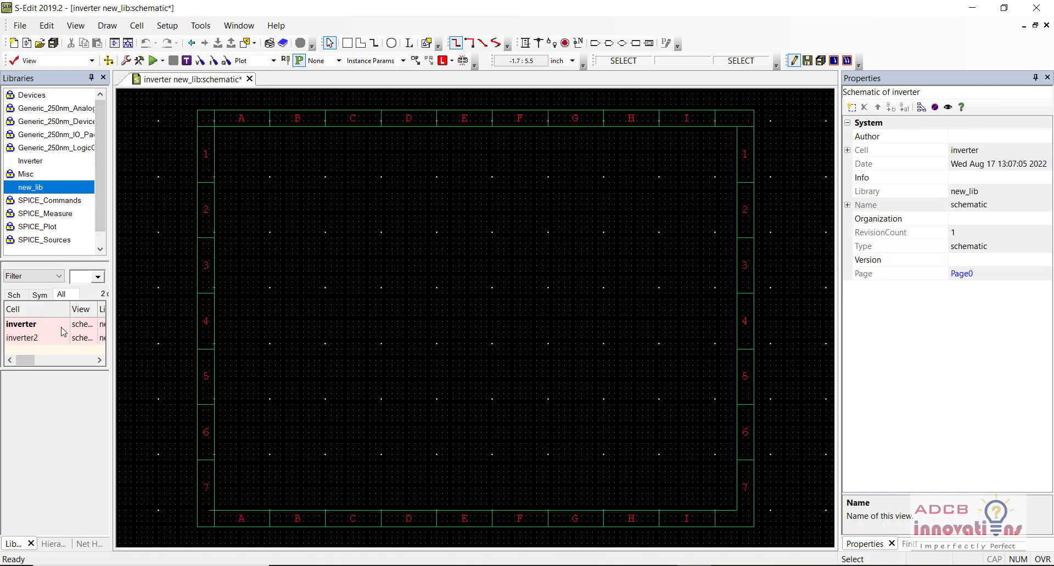
- Find pmos25 in the Generic_250nm_Devices library and place one instance in the upper middle of the sheet
{"action": "left_click", "coordinate": [60, 122]}
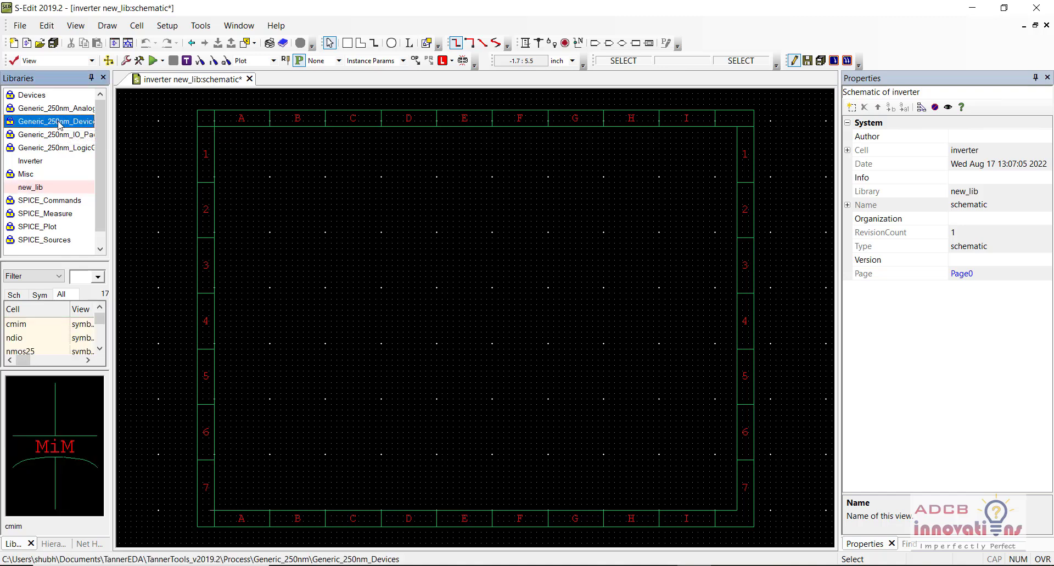
{"action": "left_click", "coordinate": [87, 272]}
{"action": "type", "text": "pmo"}
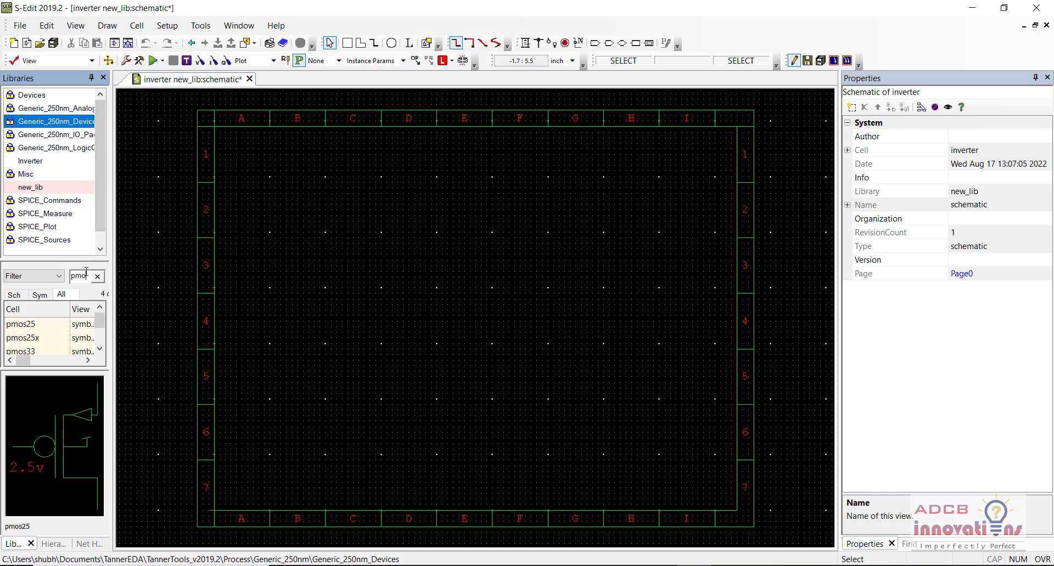
{"action": "type", "text": "s"}
{"action": "left_click", "coordinate": [61, 326]}
{"action": "right_click", "coordinate": [61, 326]}
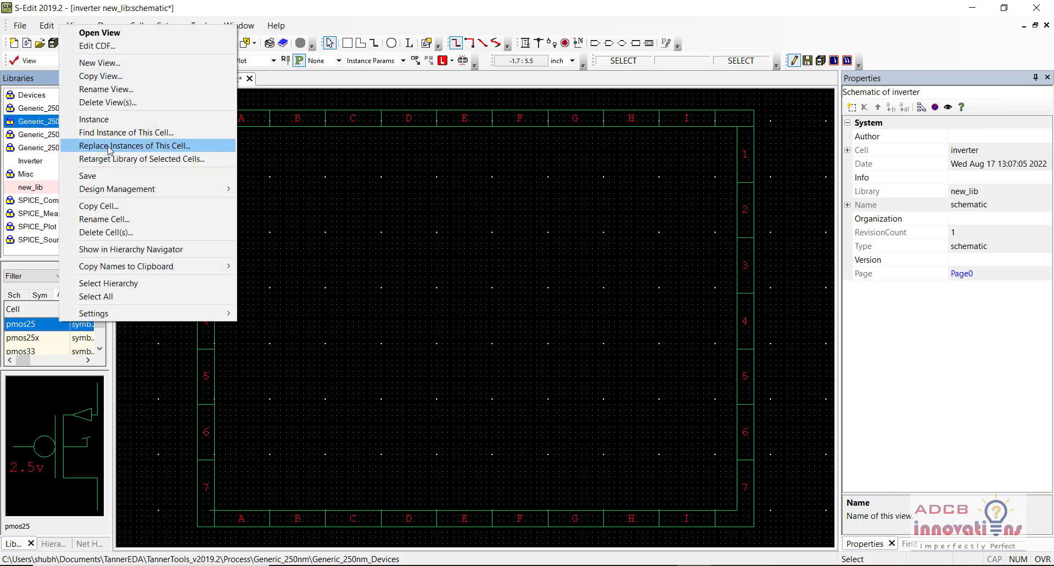
{"action": "left_click", "coordinate": [109, 119]}
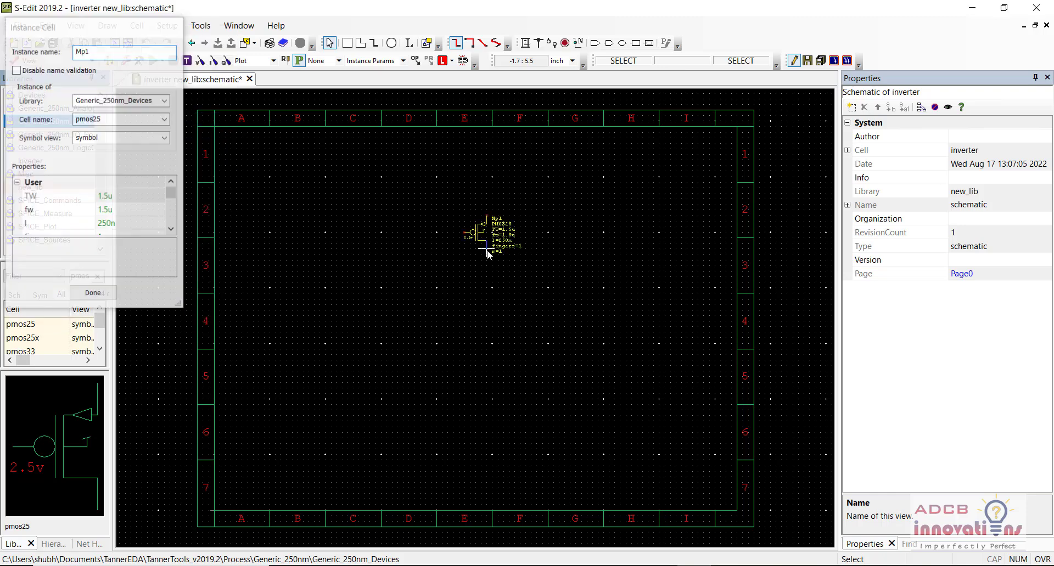
{"action": "left_click", "coordinate": [475, 244]}
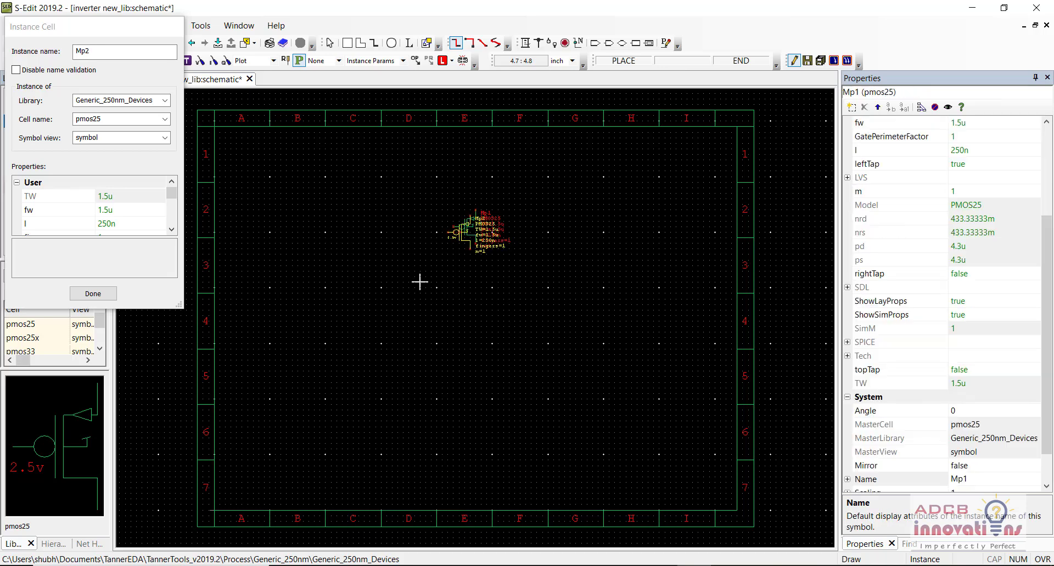
{"action": "key", "text": "Escape"}
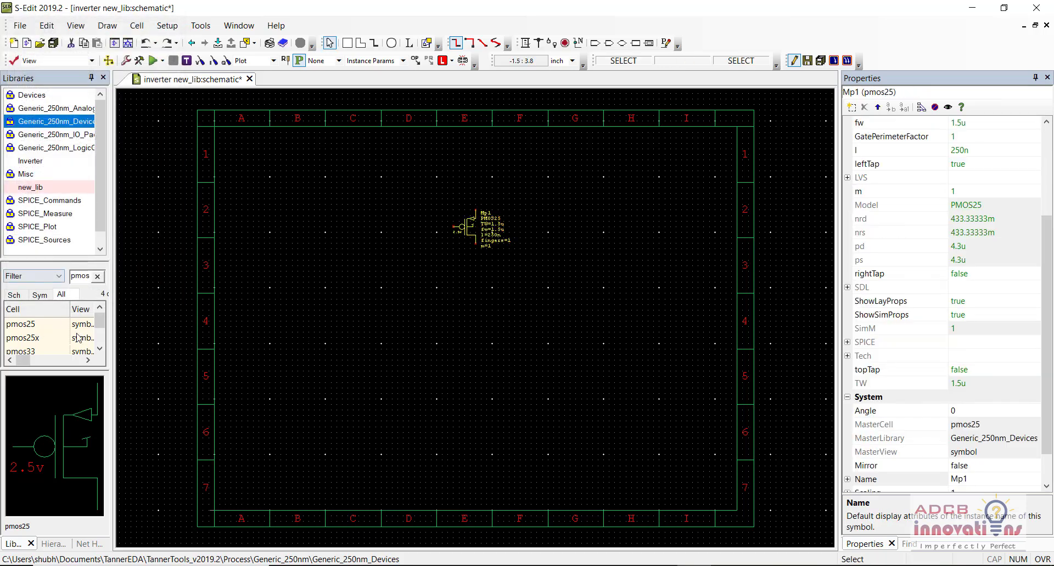
- Find nmos25 in the same device library and place one instance directly below the PMOS so their drains connect
{"action": "left_click", "coordinate": [75, 276]}
{"action": "key", "text": "BackSpace"}
{"action": "type", "text": "n"}
{"action": "right_click", "coordinate": [49, 325]}
{"action": "left_click", "coordinate": [82, 121]}
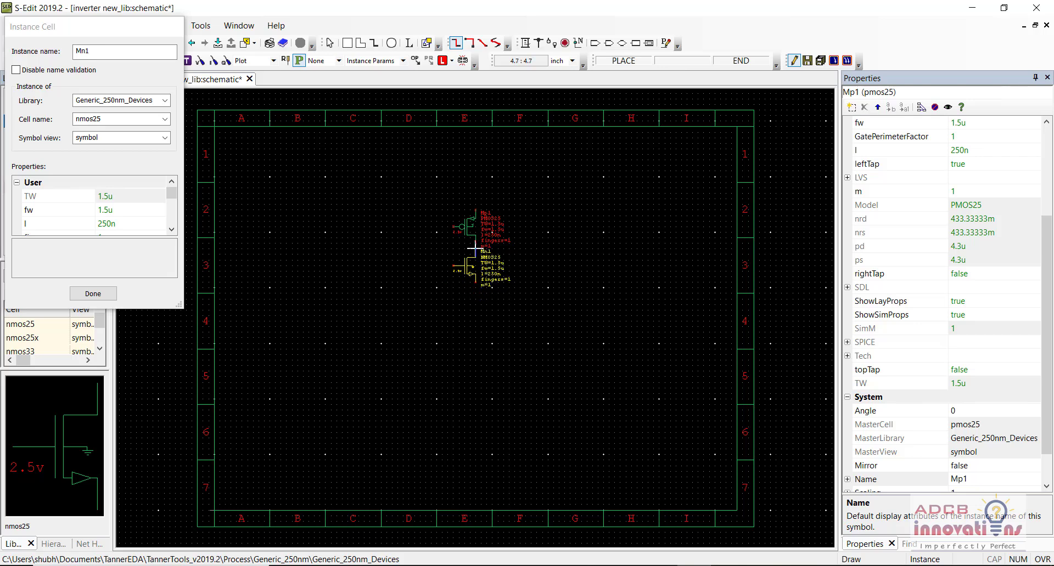
{"action": "left_click", "coordinate": [473, 248]}
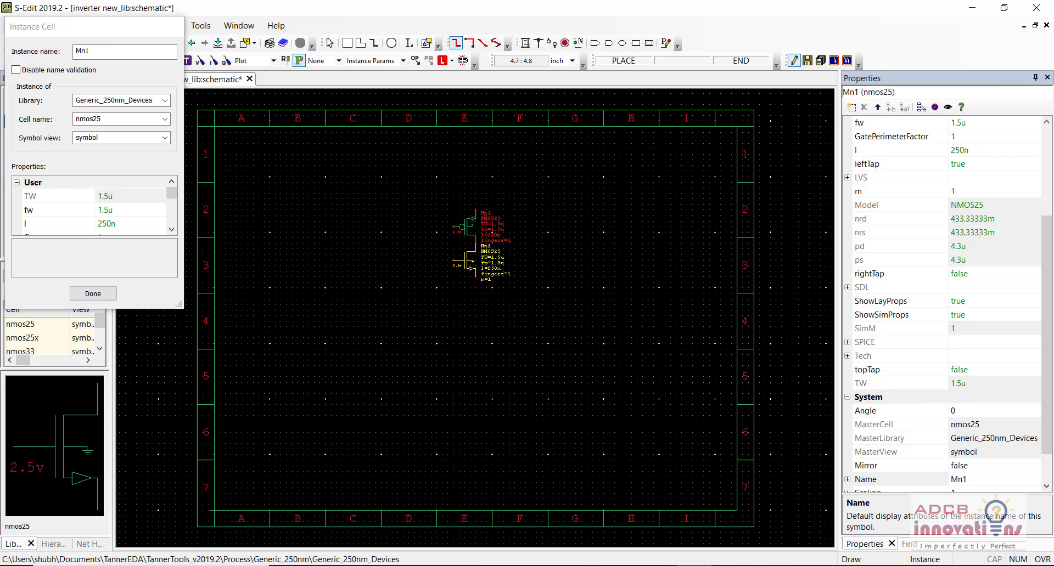
{"action": "key", "text": "Escape"}
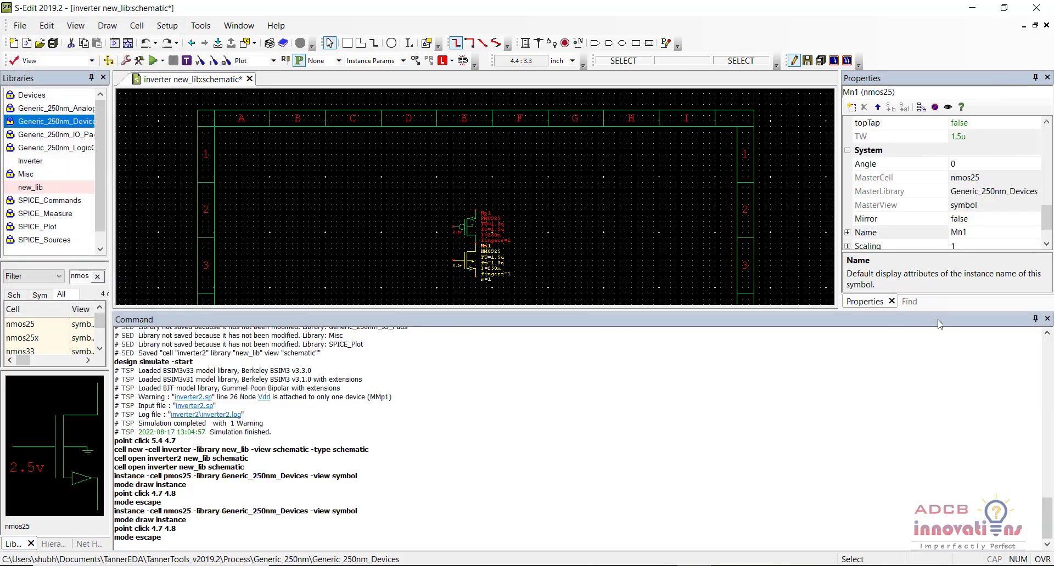
{"action": "left_click", "coordinate": [1035, 319]}
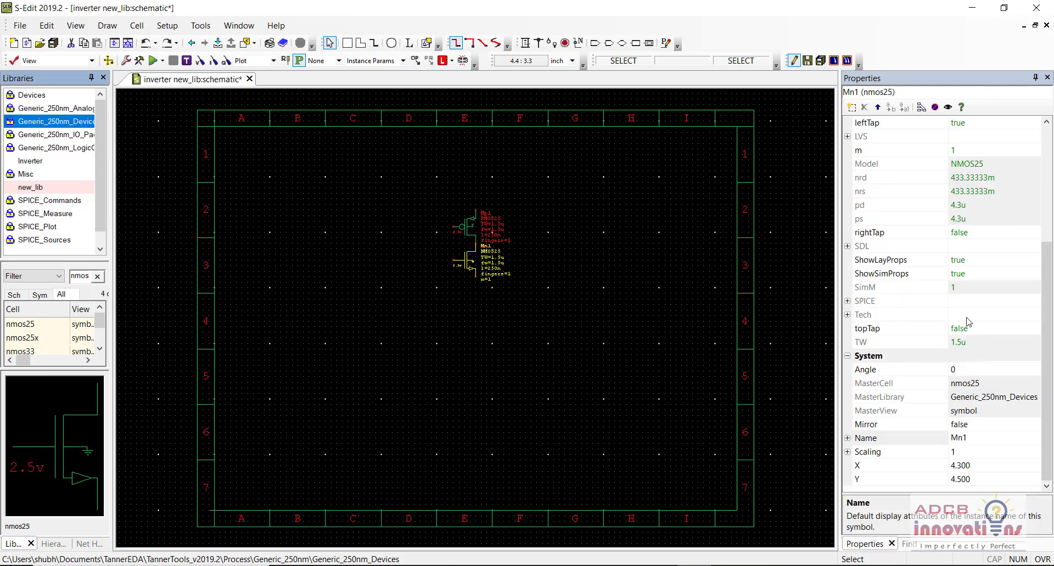
- Wire the PMOS gate to the NMOS gate with a straight vertical wire
{"action": "left_click", "coordinate": [520, 226]}
{"action": "scroll", "coordinate": [476, 220], "scroll_direction": "up", "scroll_amount": 3}
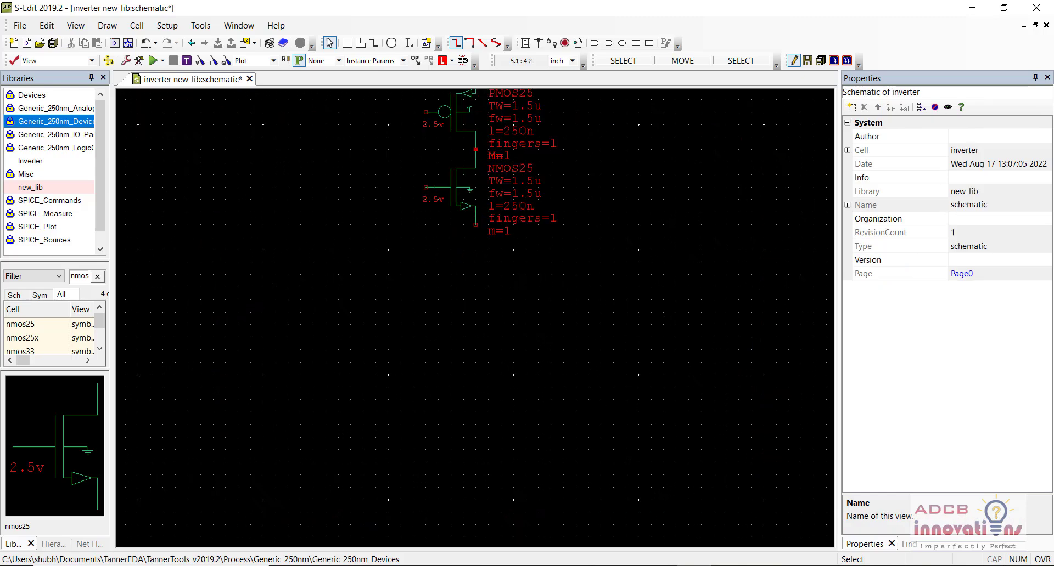
{"action": "scroll", "coordinate": [474, 322], "scroll_direction": "up", "scroll_amount": 2}
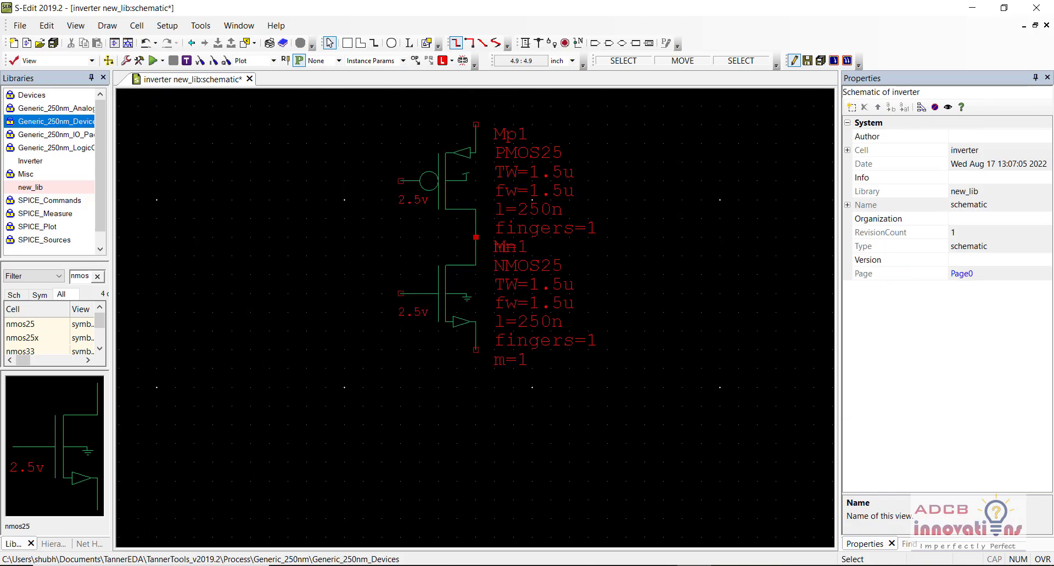
{"action": "scroll", "coordinate": [474, 322], "scroll_direction": "up", "scroll_amount": 3}
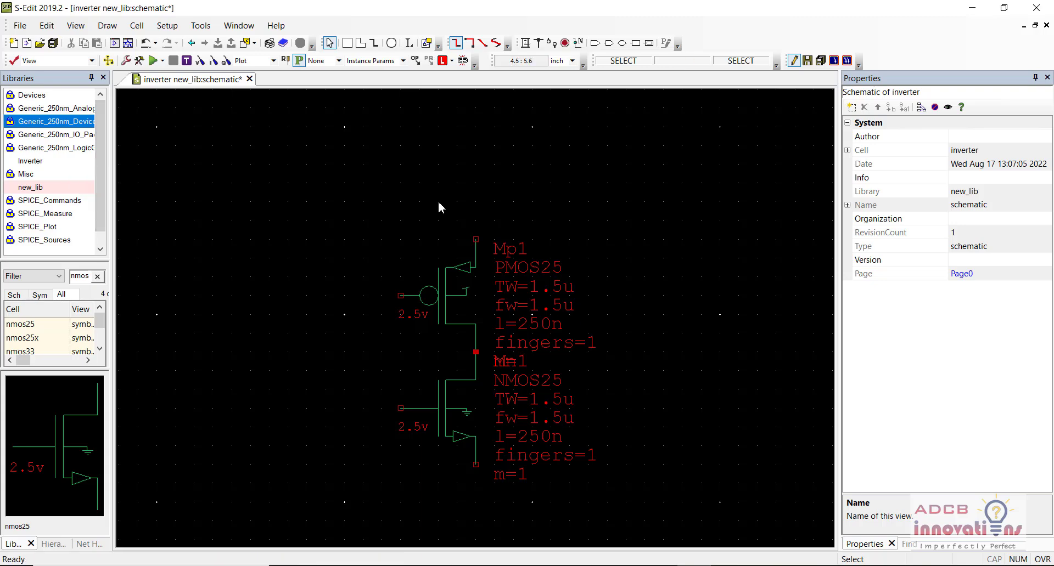
{"action": "left_click", "coordinate": [524, 43]}
{"action": "left_click", "coordinate": [400, 295]}
{"action": "left_click", "coordinate": [400, 408]}
{"action": "key", "text": "Escape"}
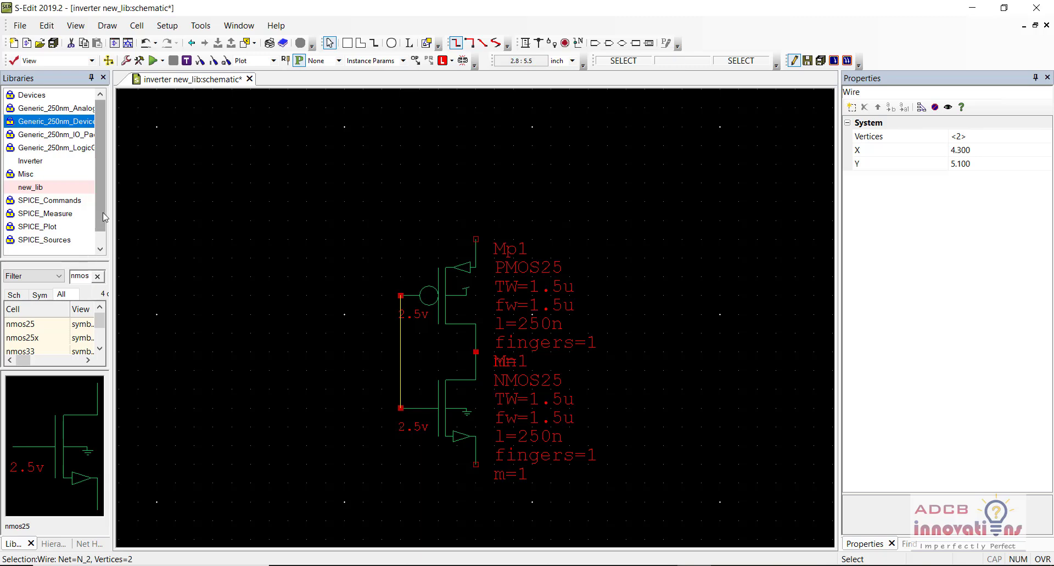
- Find the Gnd symbol in the Misc library and place it on the NMOS source terminal
{"action": "scroll", "coordinate": [103, 213], "scroll_direction": "down", "scroll_amount": 1}
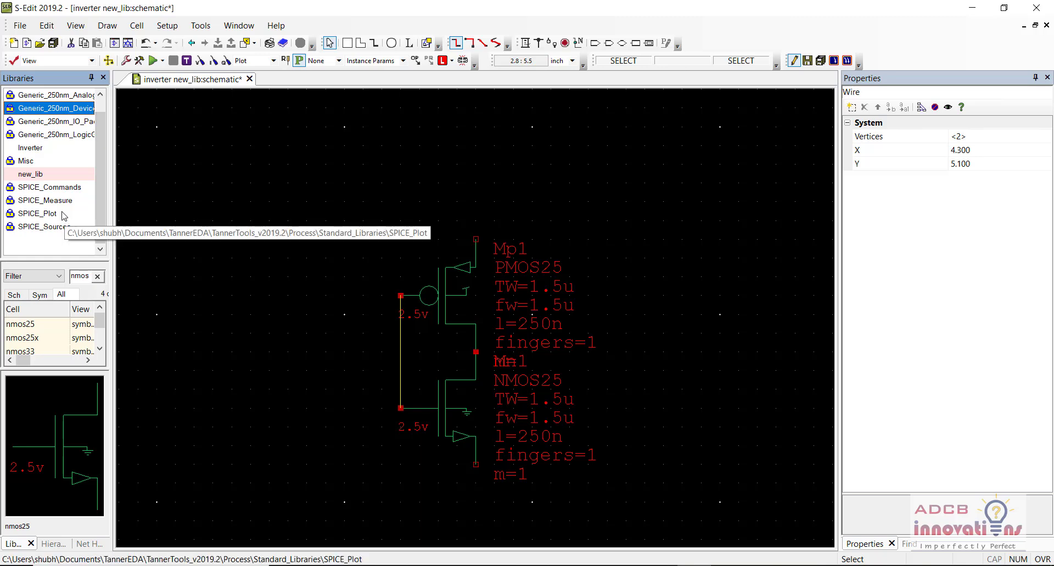
{"action": "left_click", "coordinate": [49, 161]}
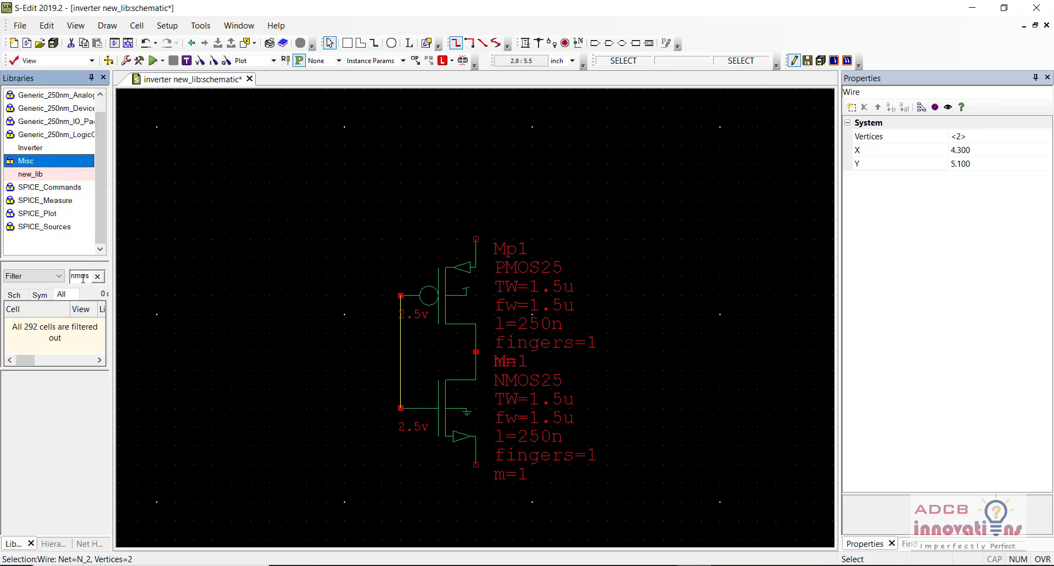
{"action": "double_click", "coordinate": [83, 277]}
{"action": "type", "text": "gnd"}
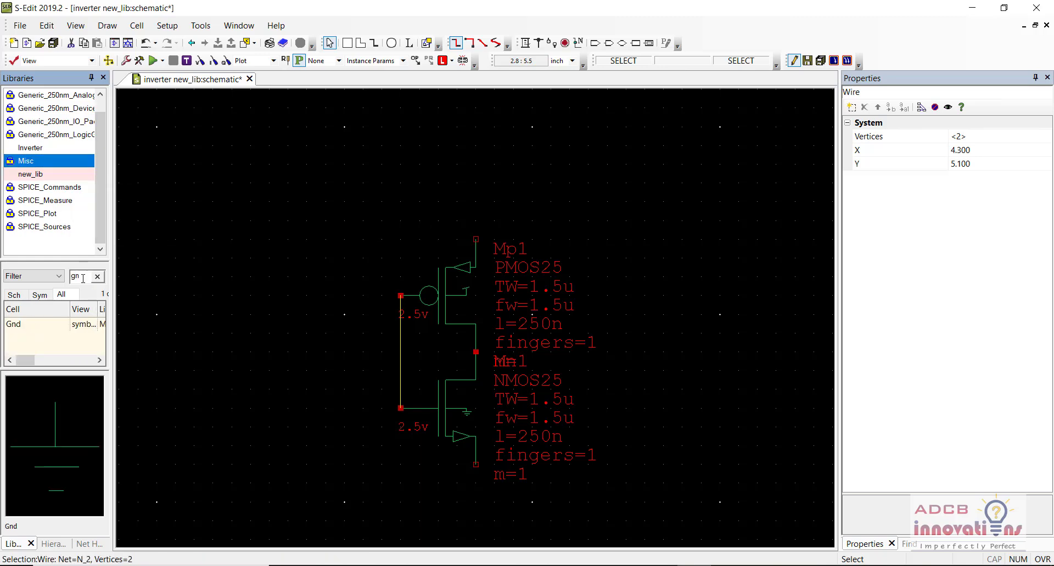
{"action": "left_click", "coordinate": [56, 325]}
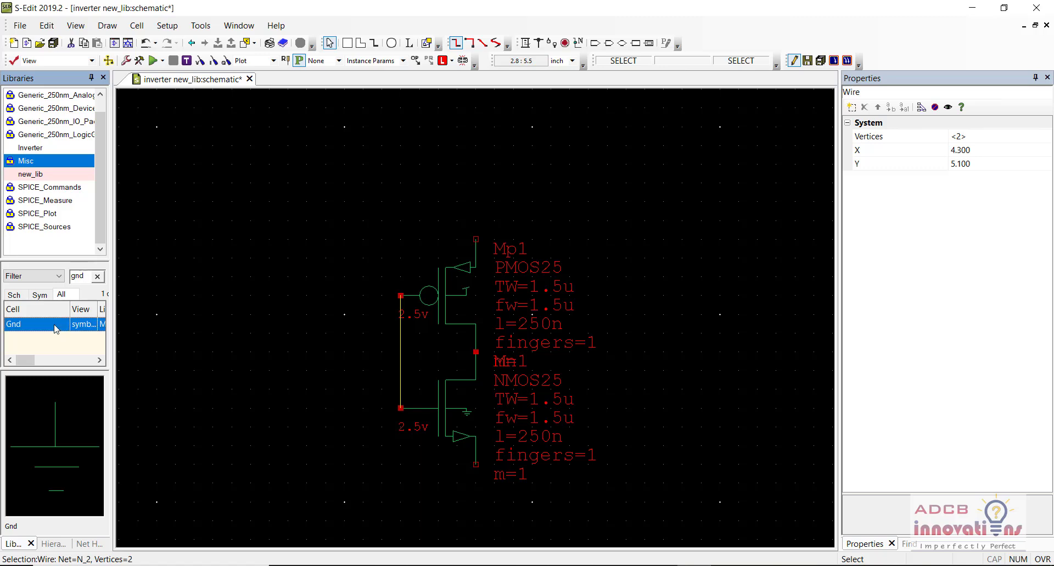
{"action": "right_click", "coordinate": [56, 329]}
{"action": "left_click", "coordinate": [124, 125]}
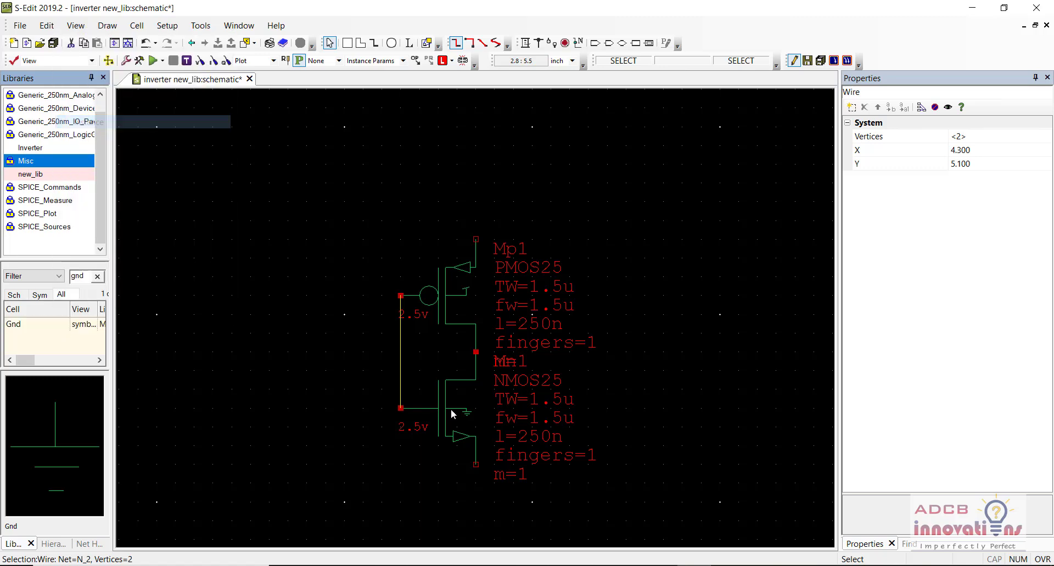
{"action": "left_click", "coordinate": [475, 464]}
{"action": "key", "text": "Escape"}
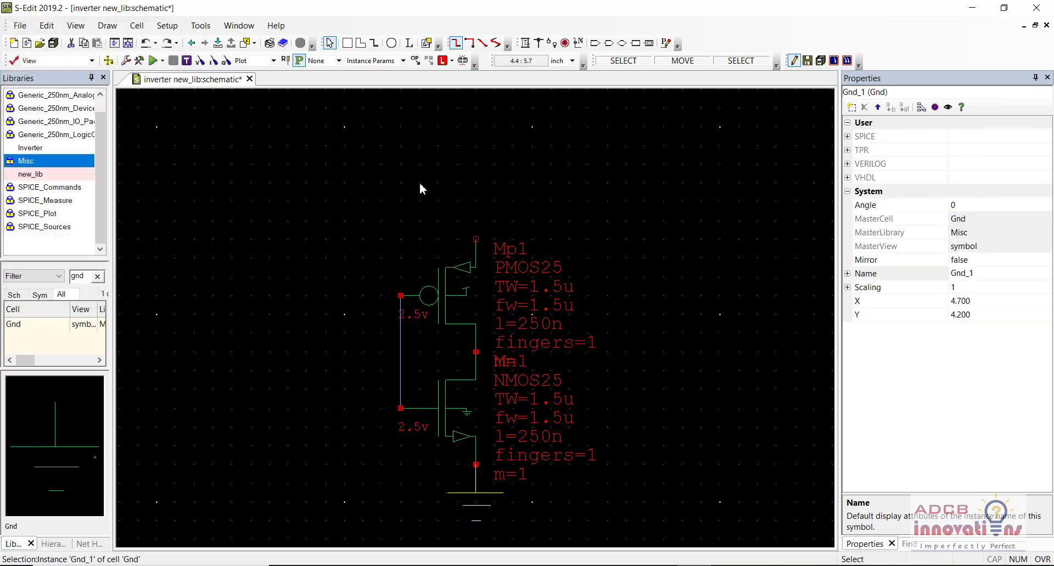
- Place an input port named In on the midpoint of the gate wire
{"action": "left_click", "coordinate": [595, 42]}
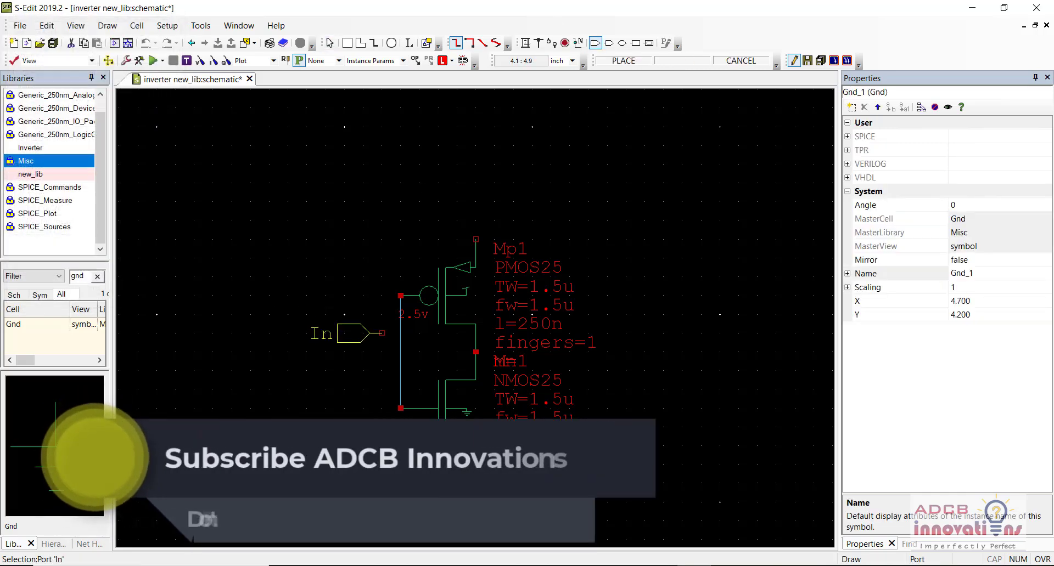
{"action": "left_click", "coordinate": [383, 352]}
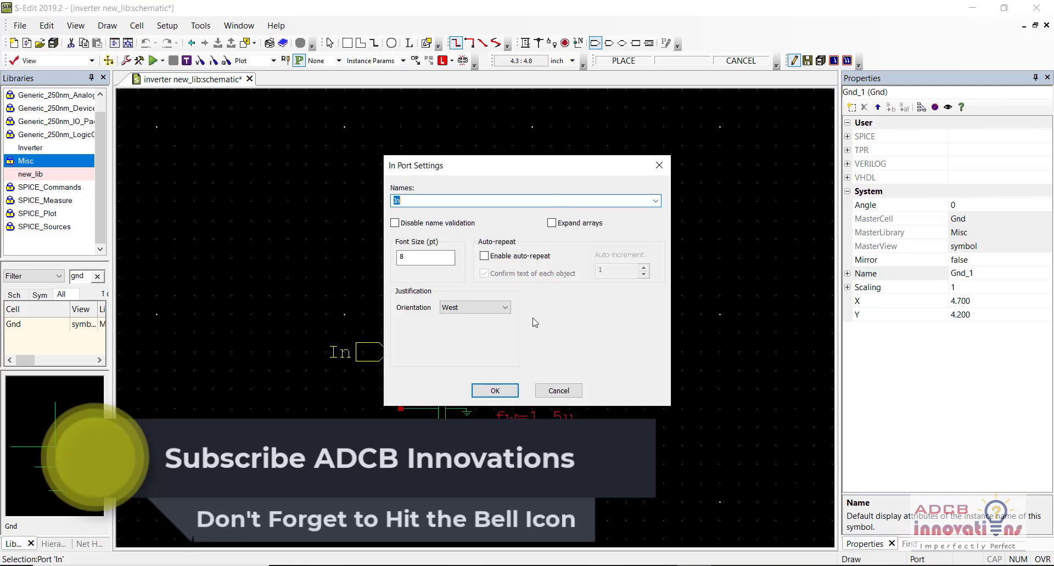
{"action": "key", "text": "Return"}
{"action": "key", "text": "Escape"}
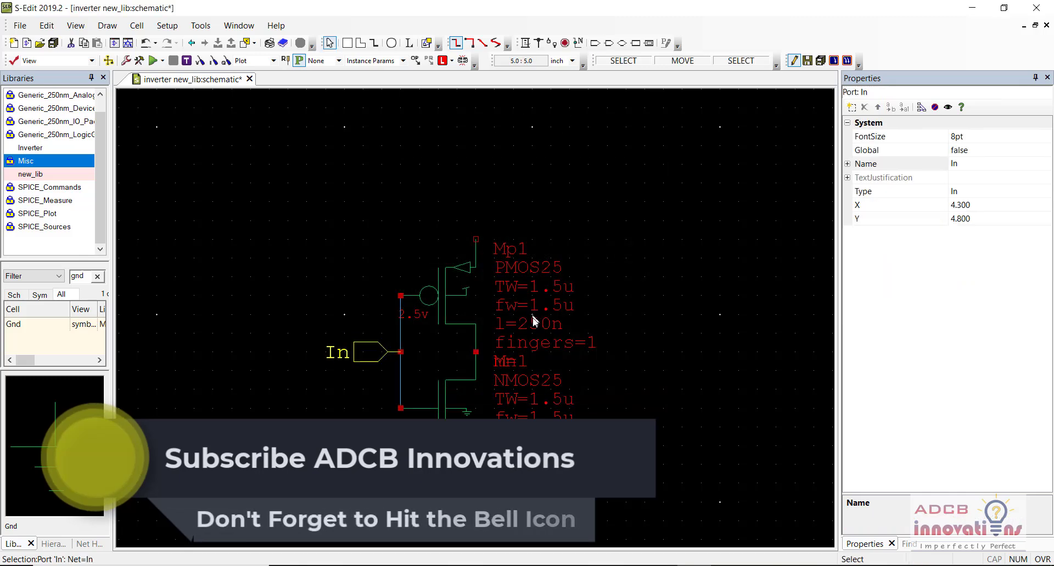
- Place an output port named Out on the node joining the PMOS and NMOS drains
{"action": "left_click", "coordinate": [608, 43]}
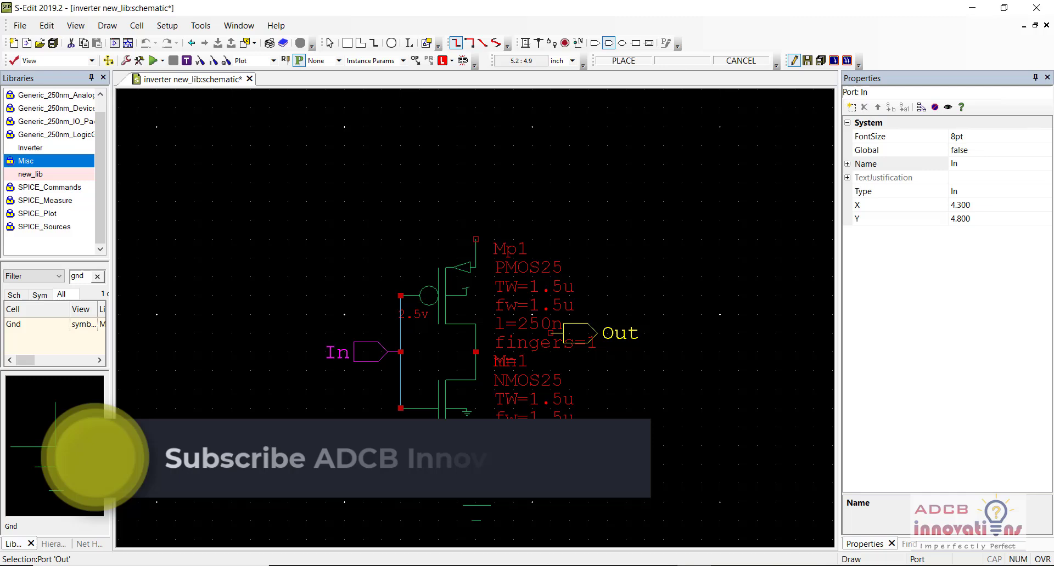
{"action": "left_click", "coordinate": [474, 351]}
{"action": "key", "text": "Return"}
{"action": "key", "text": "Escape"}
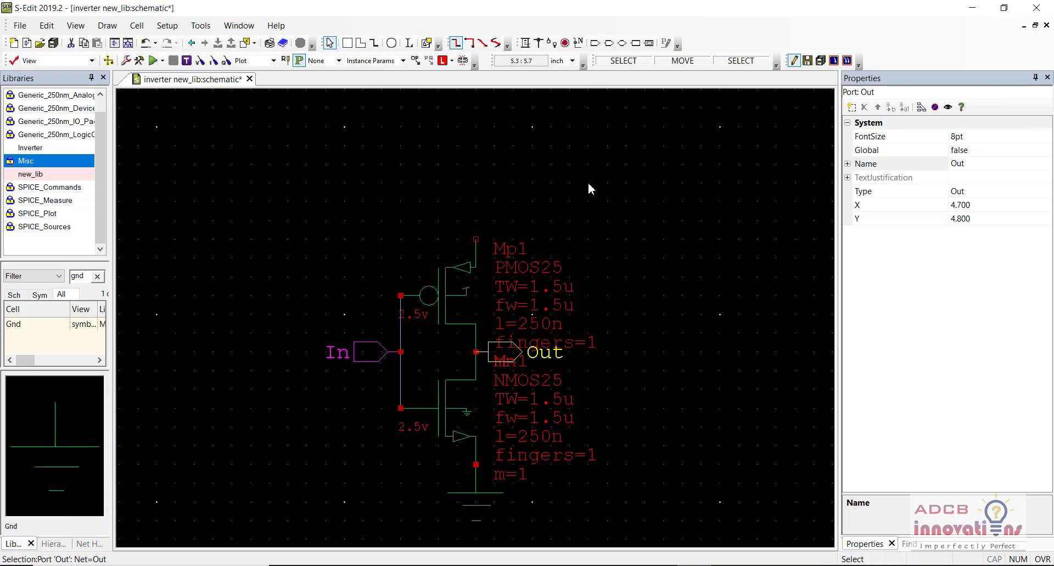
{"action": "left_click", "coordinate": [588, 184]}
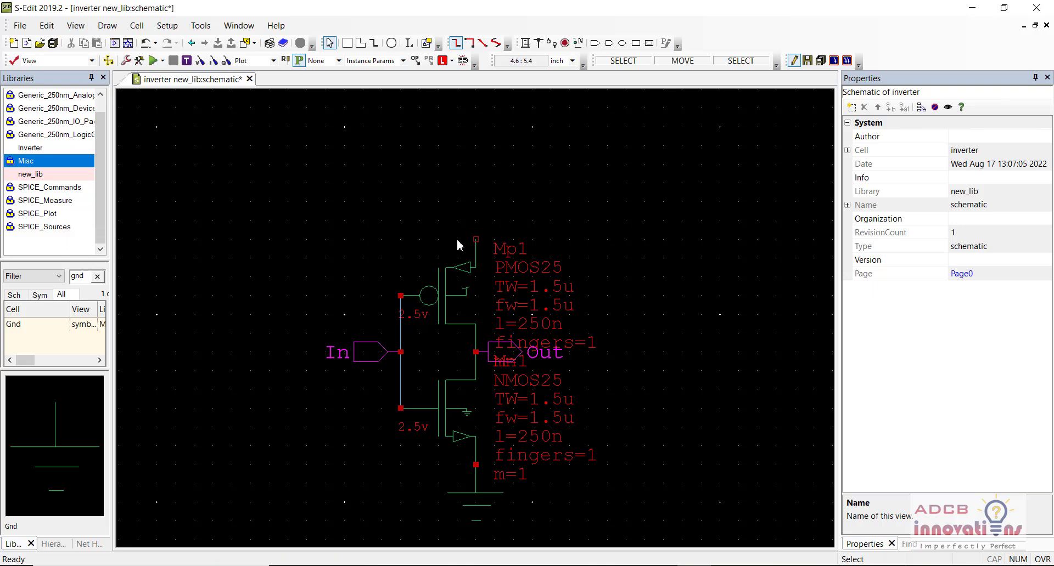
- Filter the SPICE_Sources library for the vdc cell
{"action": "left_click", "coordinate": [66, 216]}
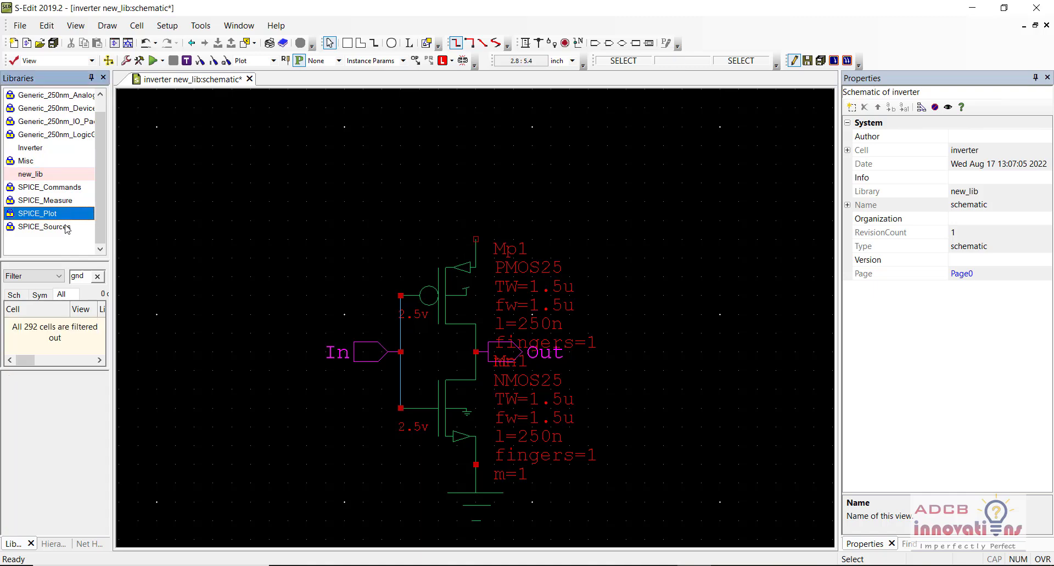
{"action": "left_click", "coordinate": [66, 227]}
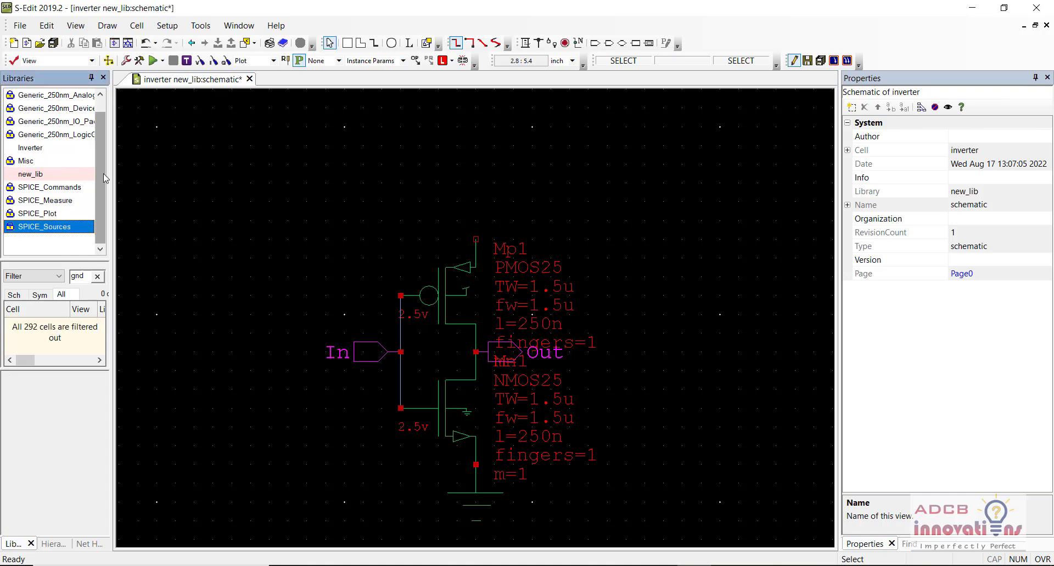
{"action": "left_click_drag", "start_coordinate": [103, 173], "coordinate": [102, 132]}
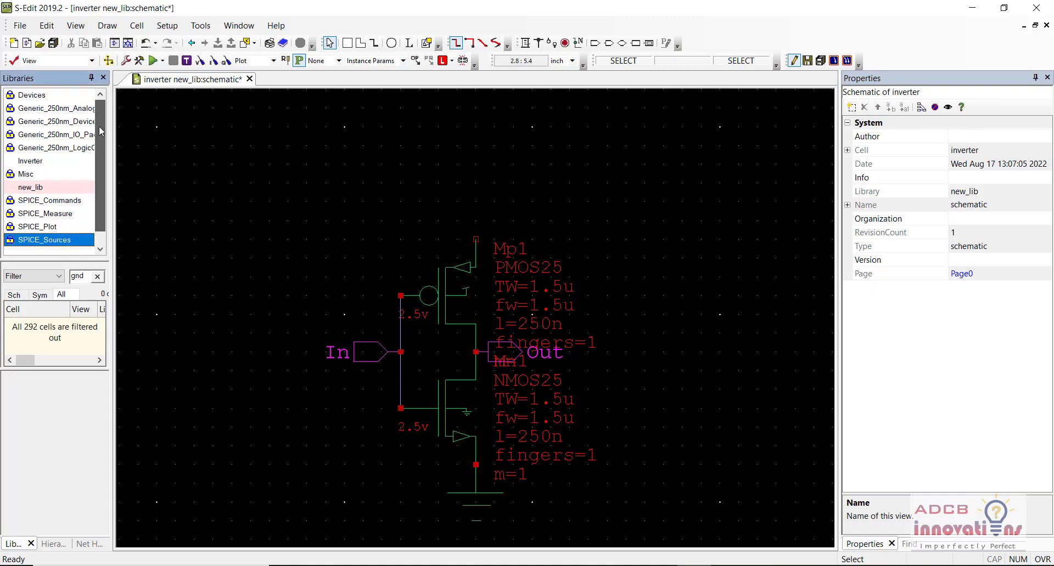
{"action": "left_click", "coordinate": [98, 277]}
{"action": "left_click", "coordinate": [81, 279]}
{"action": "type", "text": "vdc"}
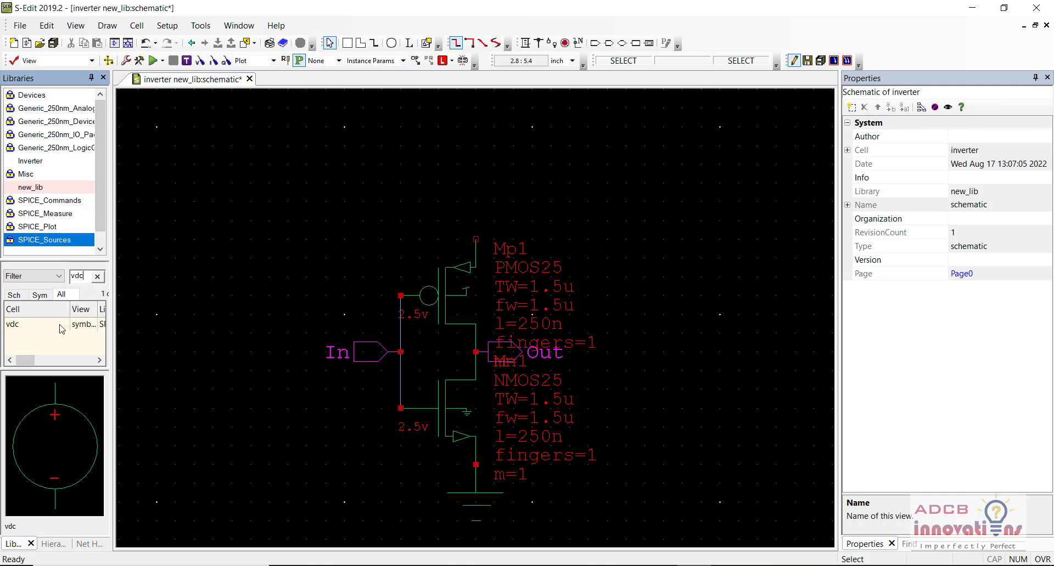
- Place one vdc instance rotated 180° above the PMOS, with its positive terminal on the PMOS source
{"action": "left_click", "coordinate": [61, 328]}
{"action": "right_click", "coordinate": [62, 329]}
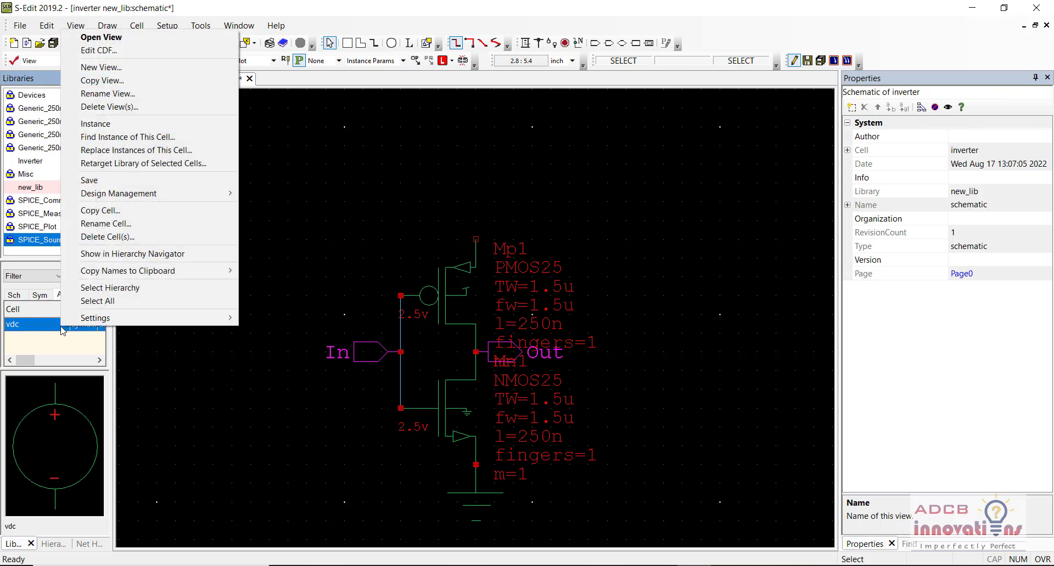
{"action": "left_click", "coordinate": [132, 128]}
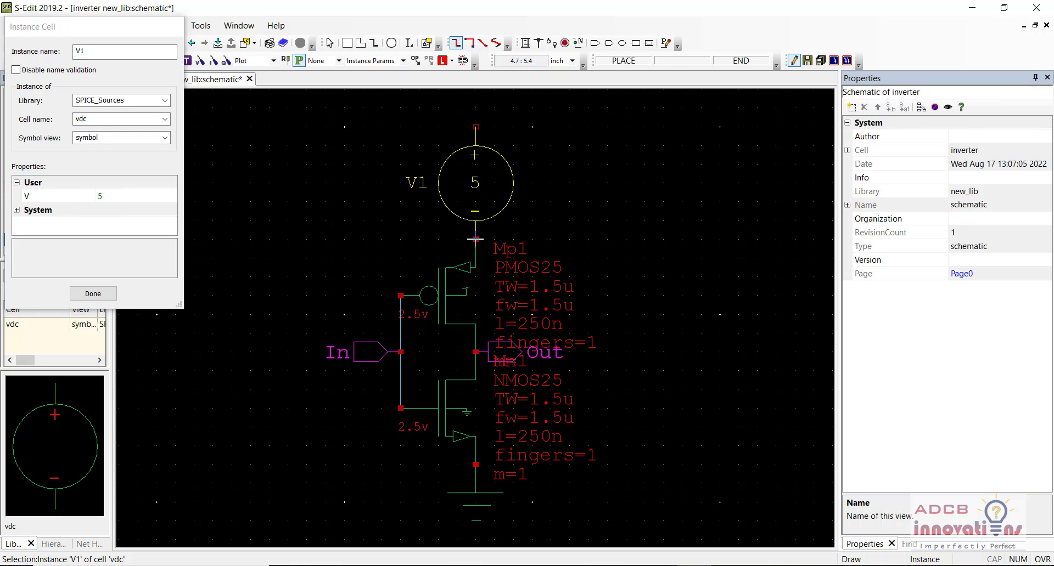
{"action": "key", "text": "r"}
{"action": "key", "text": "r"}
{"action": "key", "text": "r"}
{"action": "key", "text": "r"}
{"action": "key", "text": "r"}
{"action": "key", "text": "r"}
{"action": "left_click", "coordinate": [476, 127]}
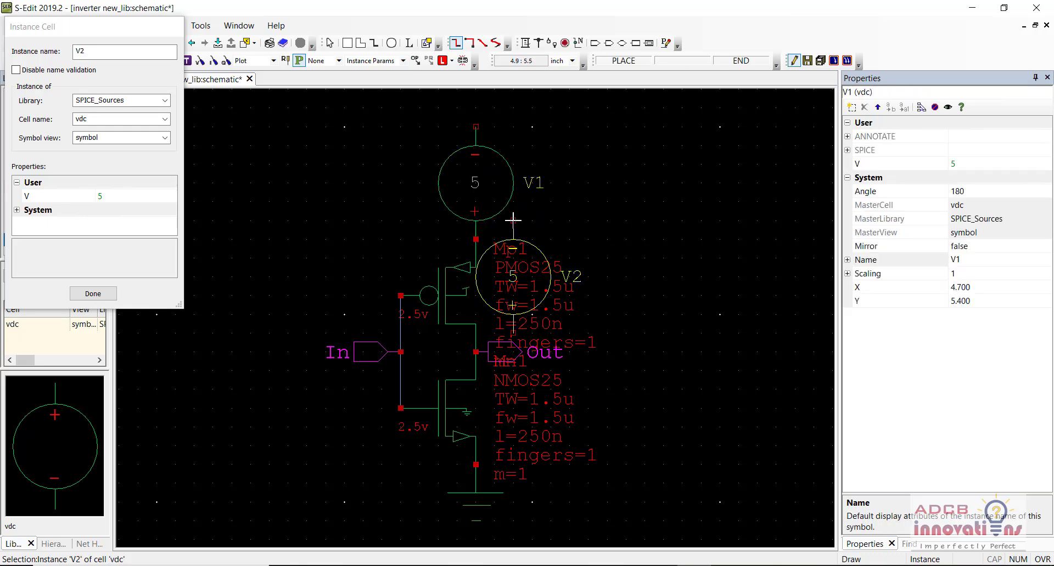
{"action": "key", "text": "Escape"}
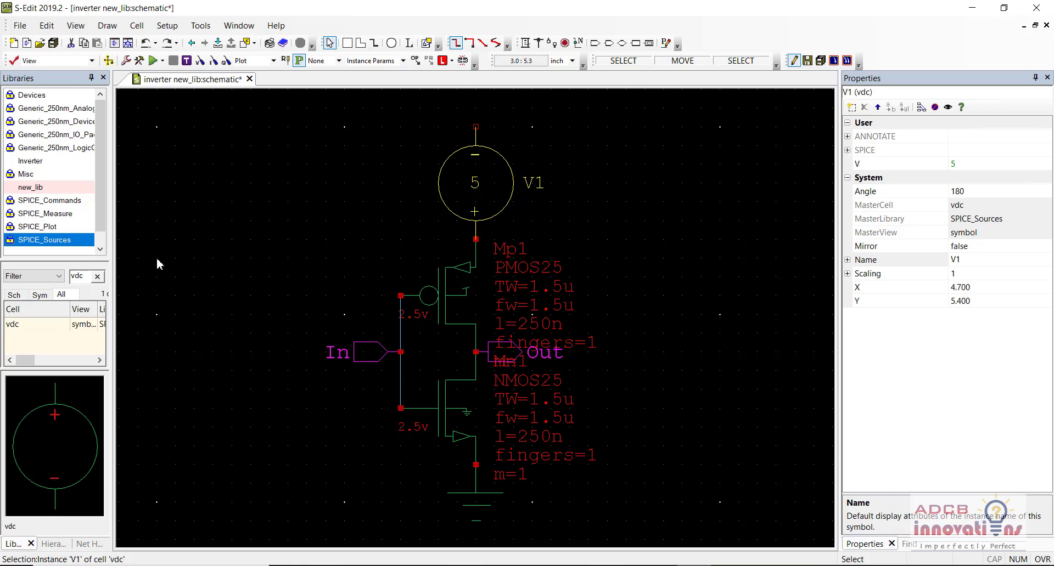
- Find Gnd in the Misc library and place it rotated 180° on the negative terminal of the vdc source
{"action": "left_click", "coordinate": [49, 177]}
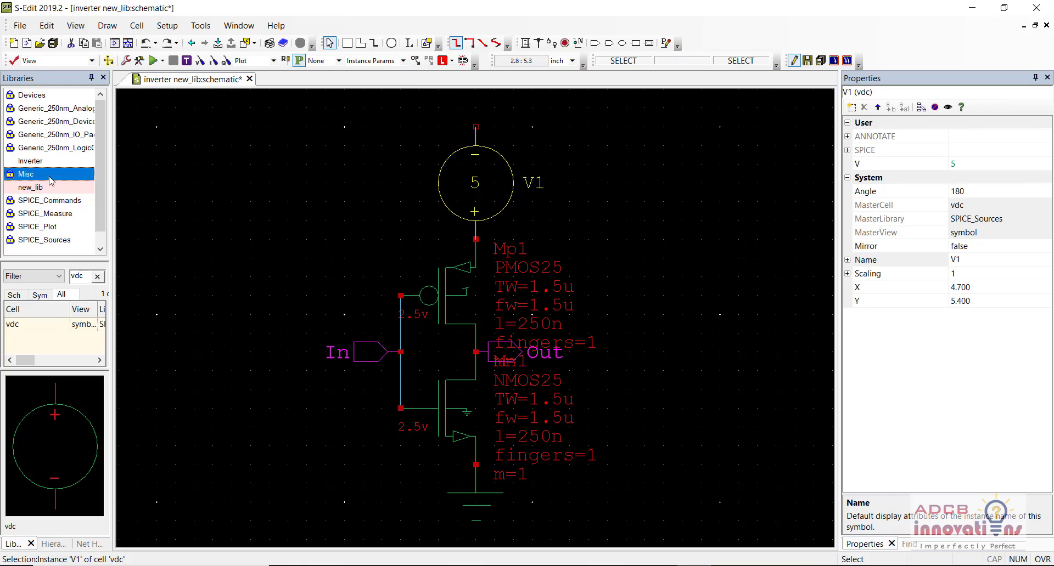
{"action": "double_click", "coordinate": [79, 276]}
{"action": "type", "text": "gnd"}
{"action": "left_click", "coordinate": [62, 328]}
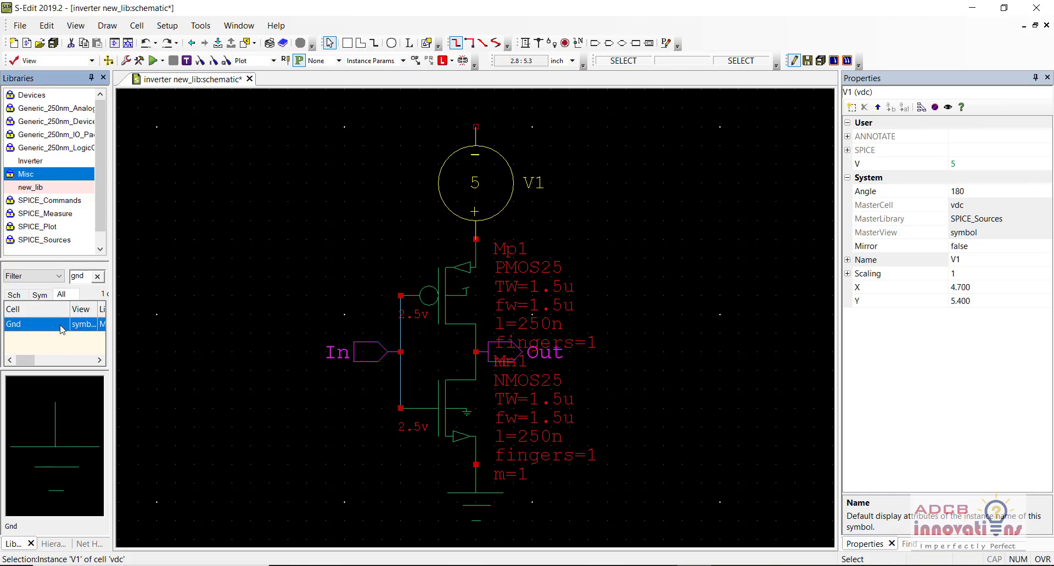
{"action": "right_click", "coordinate": [62, 328]}
{"action": "left_click", "coordinate": [137, 123]}
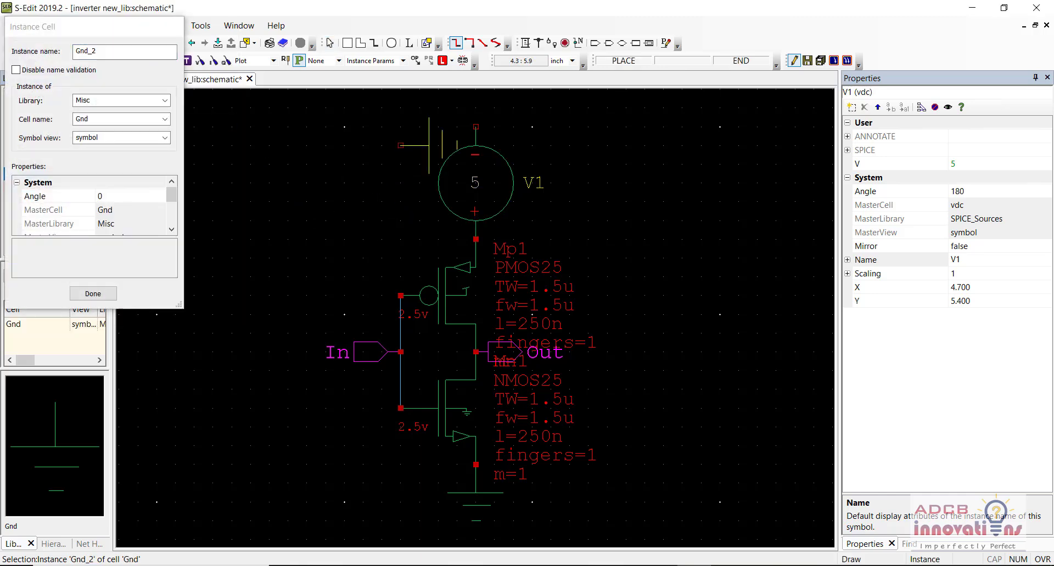
{"action": "key", "text": "r"}
{"action": "key", "text": "r"}
{"action": "left_click", "coordinate": [476, 127]}
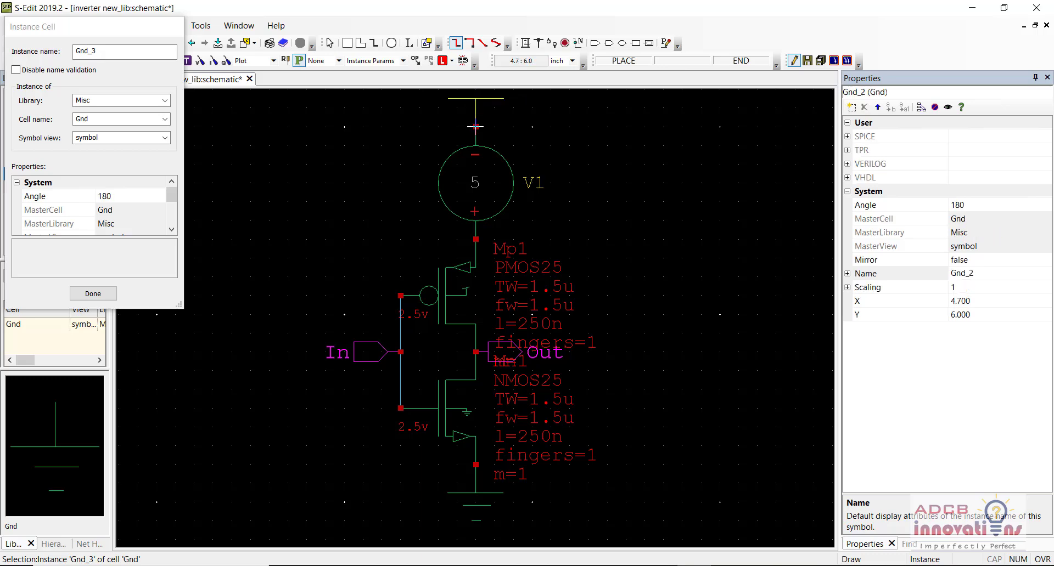
{"action": "key", "text": "minus"}
{"action": "key", "text": "Escape"}
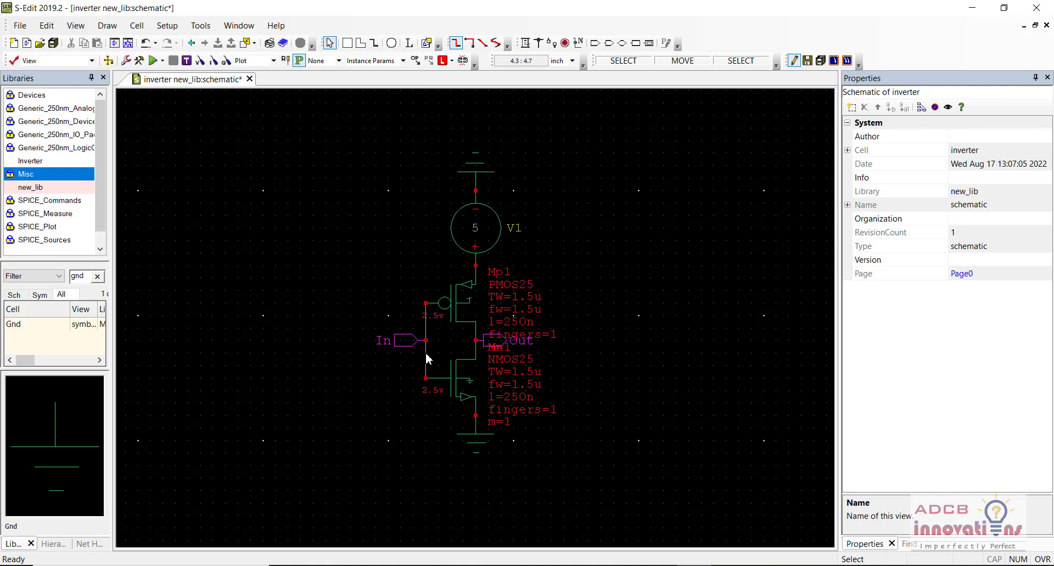
- Find vbit in the SPICE_Sources library and place one instance upright to the left of the In port
{"action": "left_click", "coordinate": [75, 241]}
{"action": "double_click", "coordinate": [84, 275]}
{"action": "left_click", "coordinate": [84, 274]}
{"action": "key", "text": "BackSpace"}
{"action": "key", "text": "BackSpace"}
{"action": "key", "text": "BackSpace"}
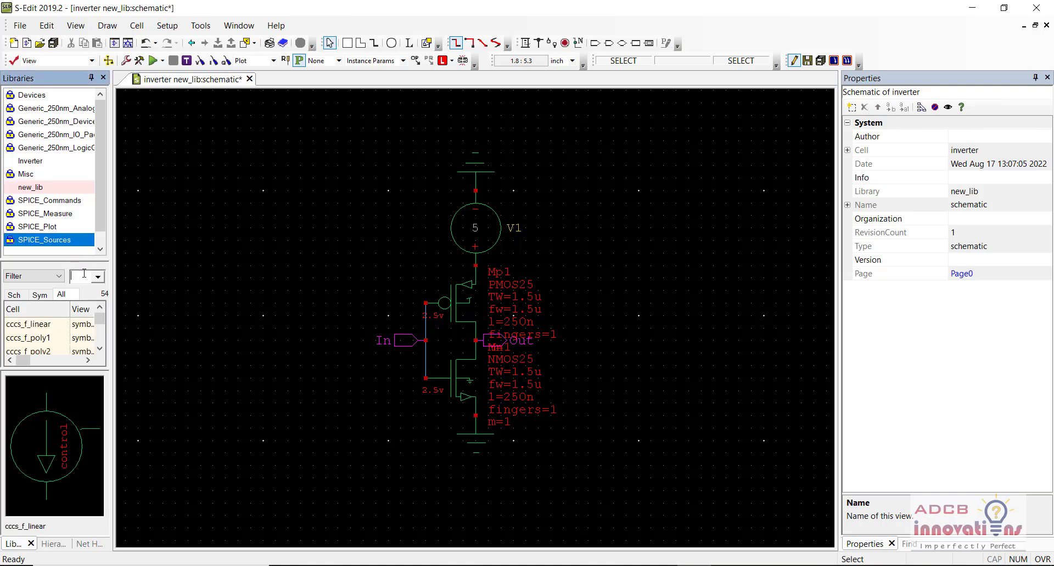
{"action": "type", "text": "vbit"}
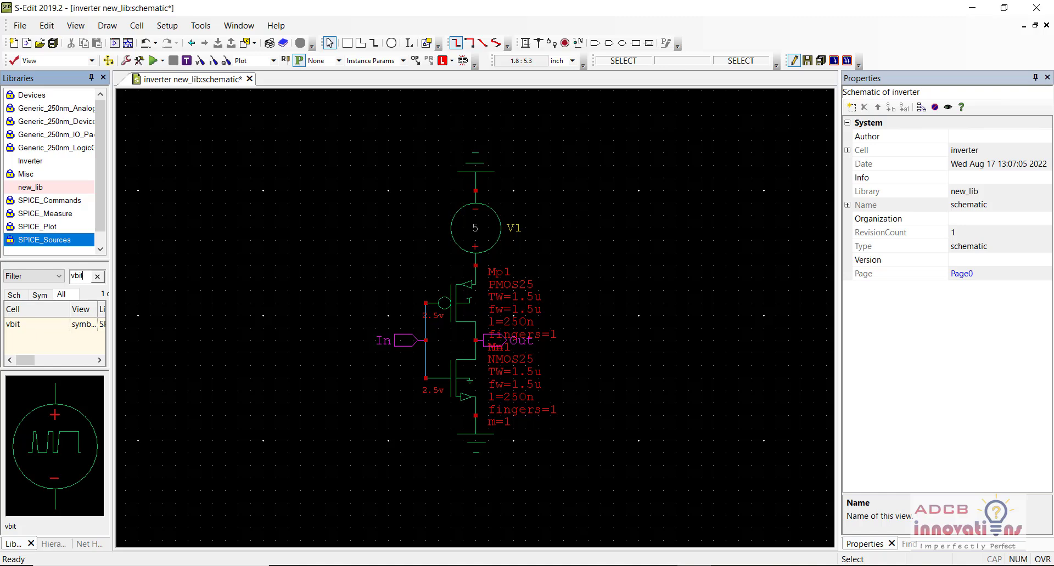
{"action": "right_click", "coordinate": [46, 328]}
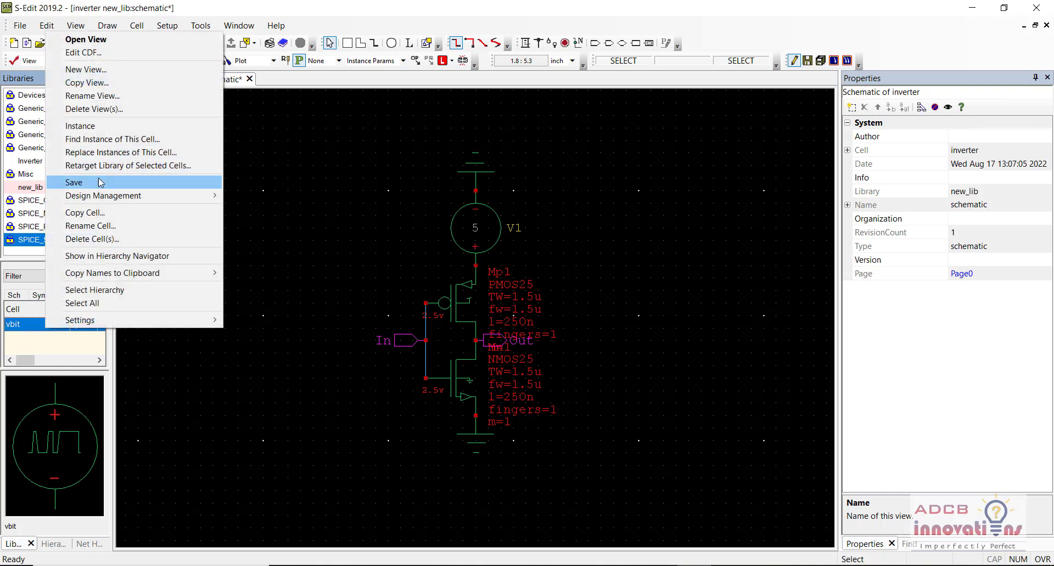
{"action": "left_click", "coordinate": [104, 127]}
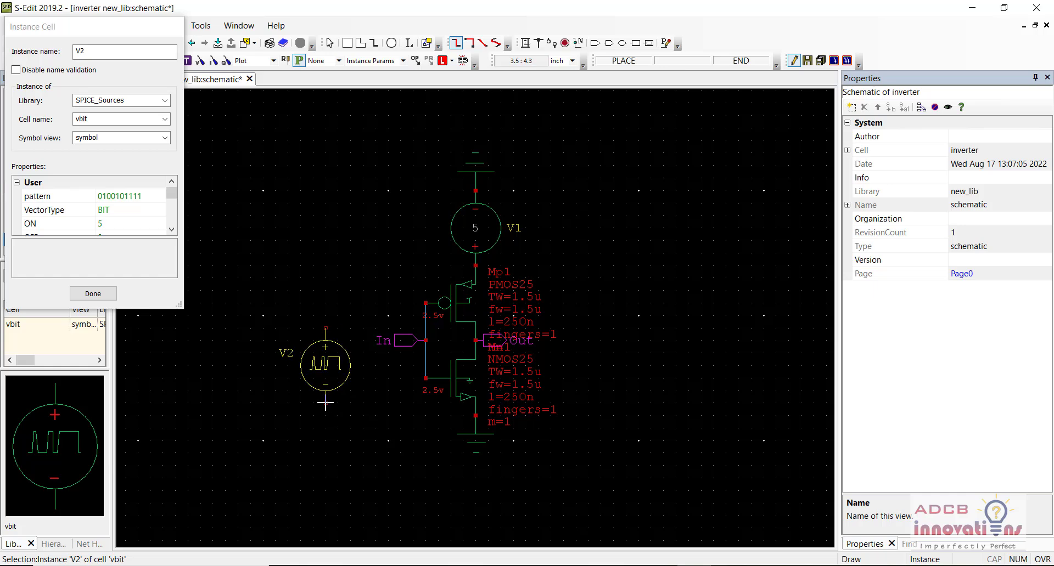
{"action": "left_click", "coordinate": [326, 403]}
{"action": "key", "text": "Escape"}
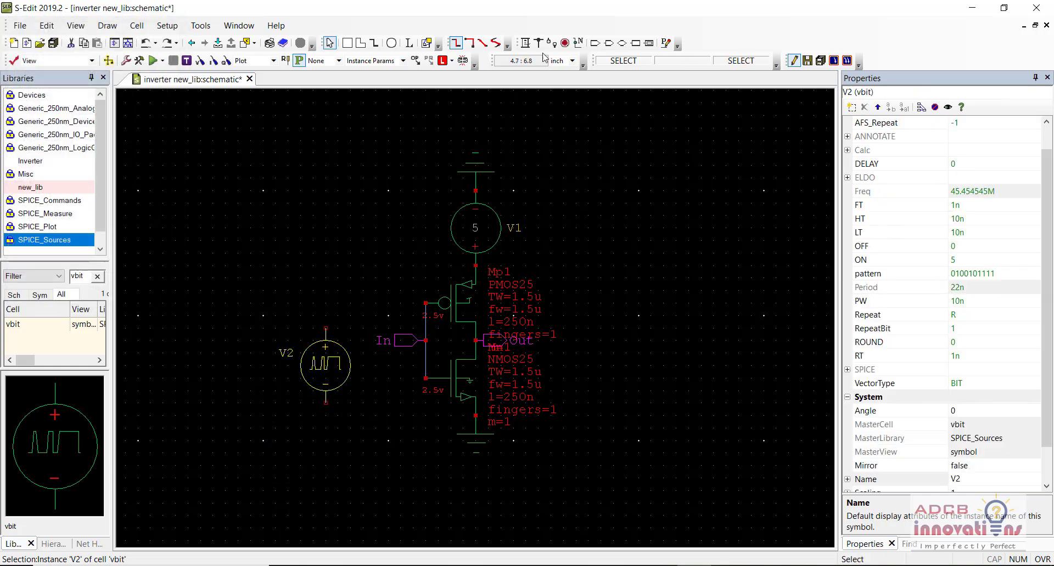
- Wire the vbit source's positive terminal to the gate wire and its negative terminal to the NMOS source ground node
{"action": "left_click", "coordinate": [325, 328]}
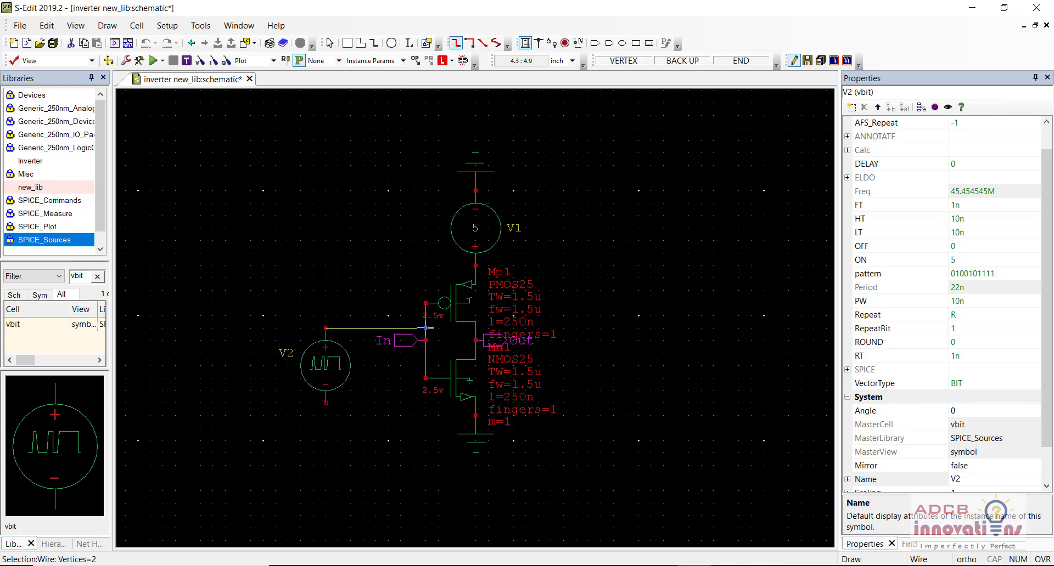
{"action": "left_click", "coordinate": [426, 328]}
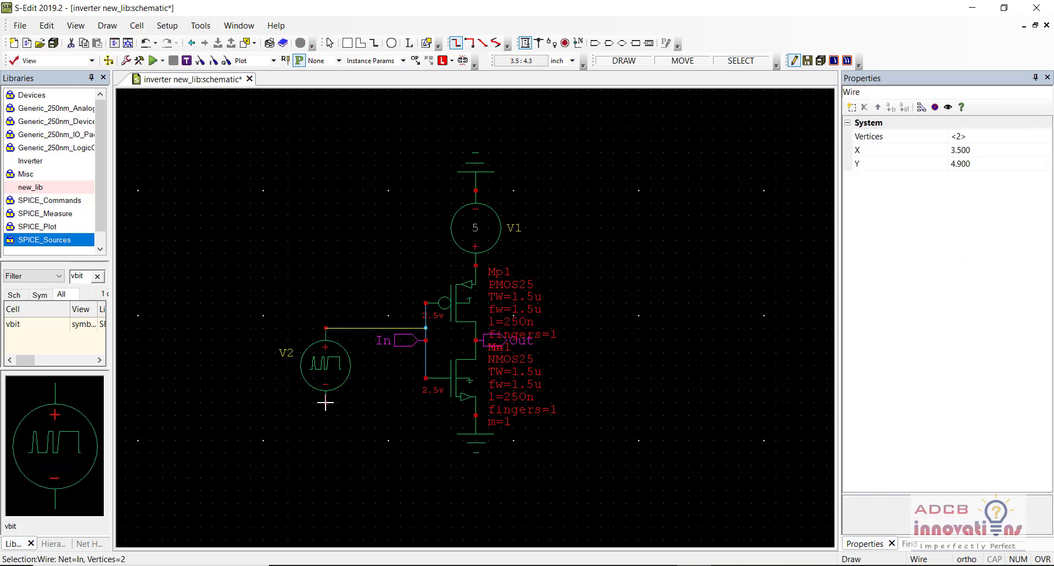
{"action": "left_click", "coordinate": [326, 403]}
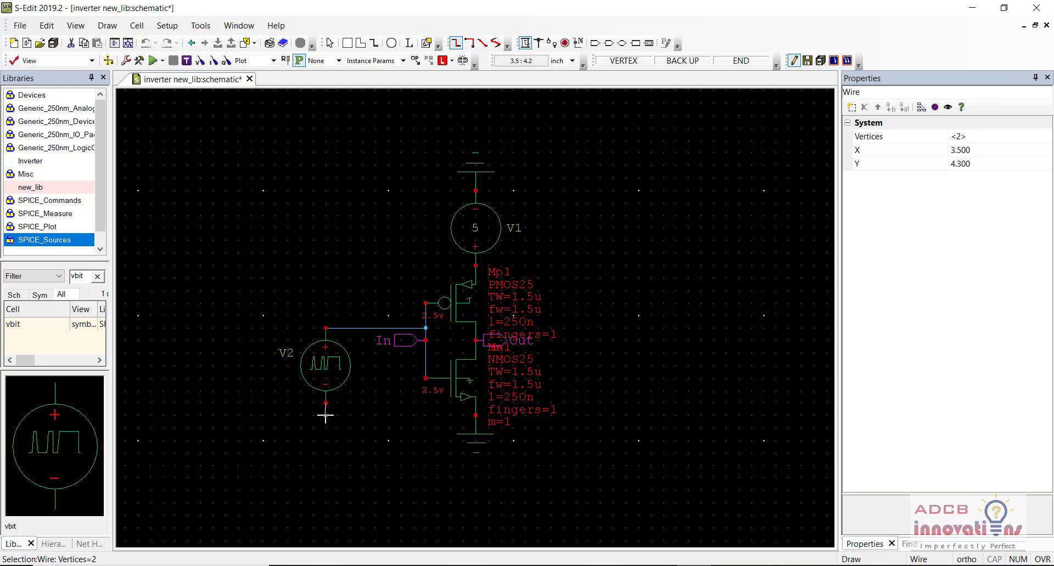
{"action": "right_click", "coordinate": [476, 415]}
{"action": "key", "text": "Escape"}
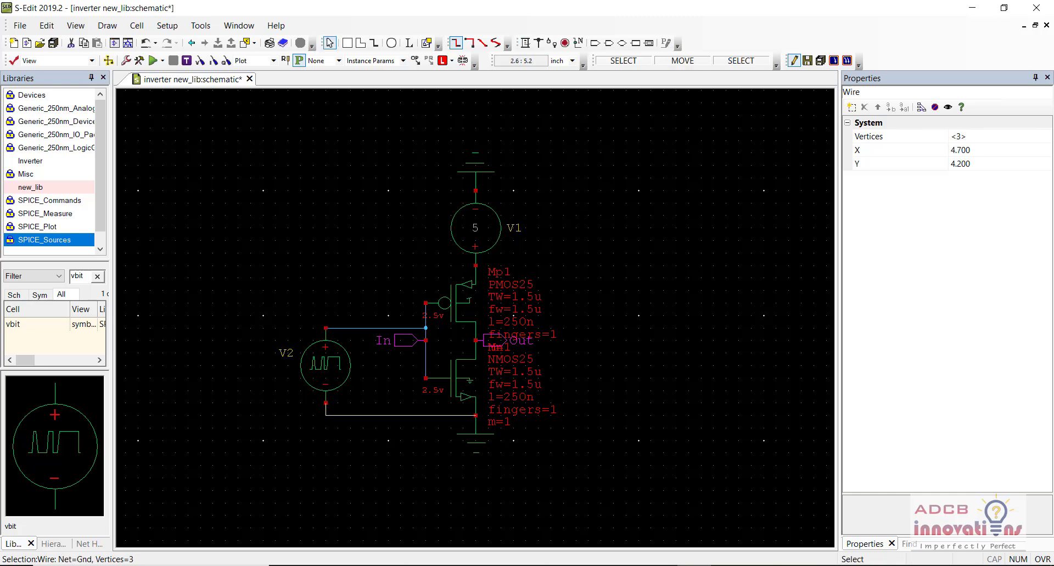
{"action": "left_click", "coordinate": [301, 279]}
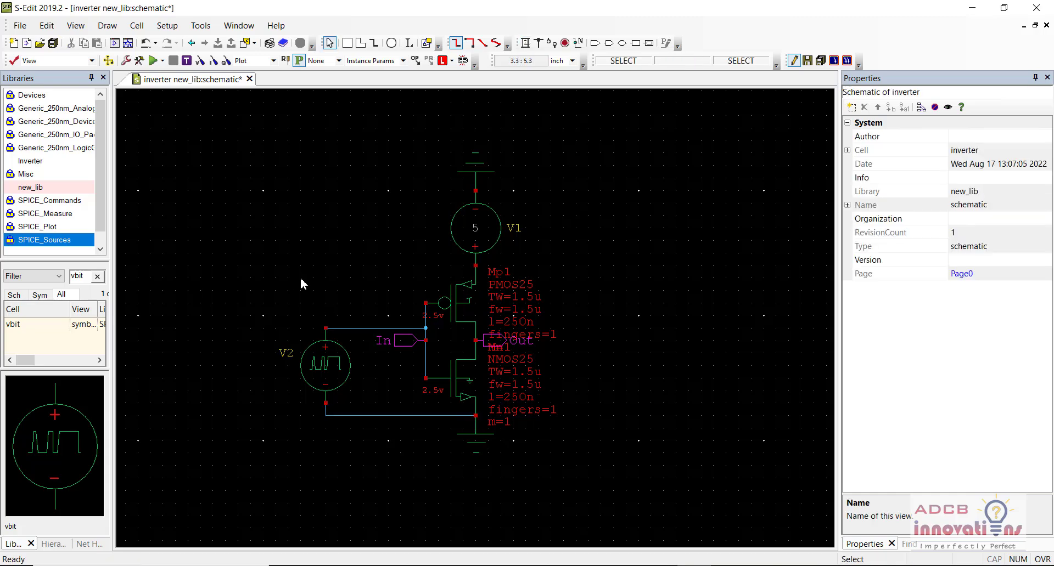
- Examine the vbit source's properties, especially its bit pattern
{"action": "left_click", "coordinate": [326, 367]}
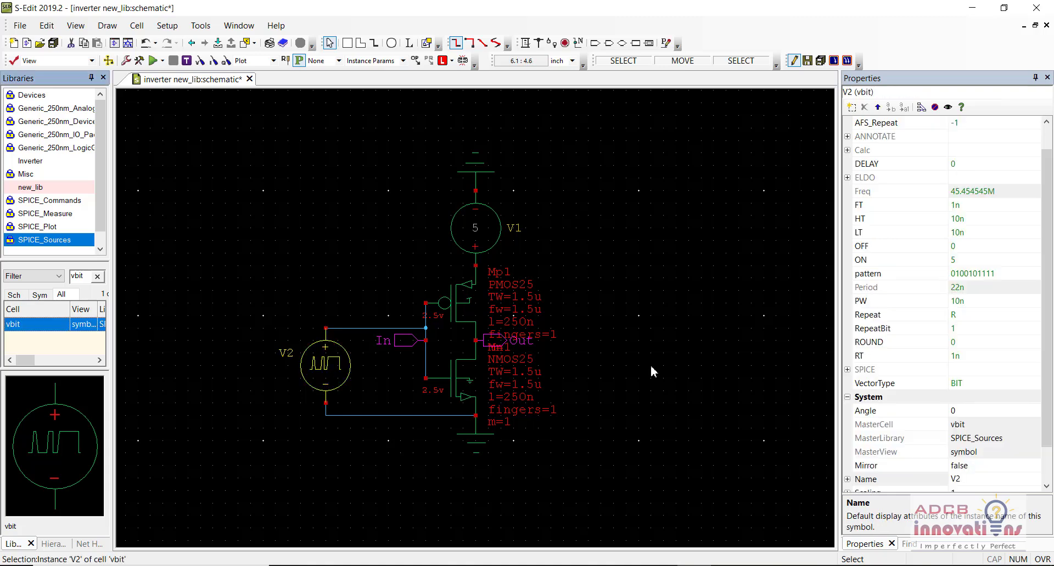
{"action": "left_click", "coordinate": [969, 274]}
{"action": "left_click_drag", "start_coordinate": [955, 273], "coordinate": [1006, 268]}
{"action": "left_click", "coordinate": [1005, 268]}
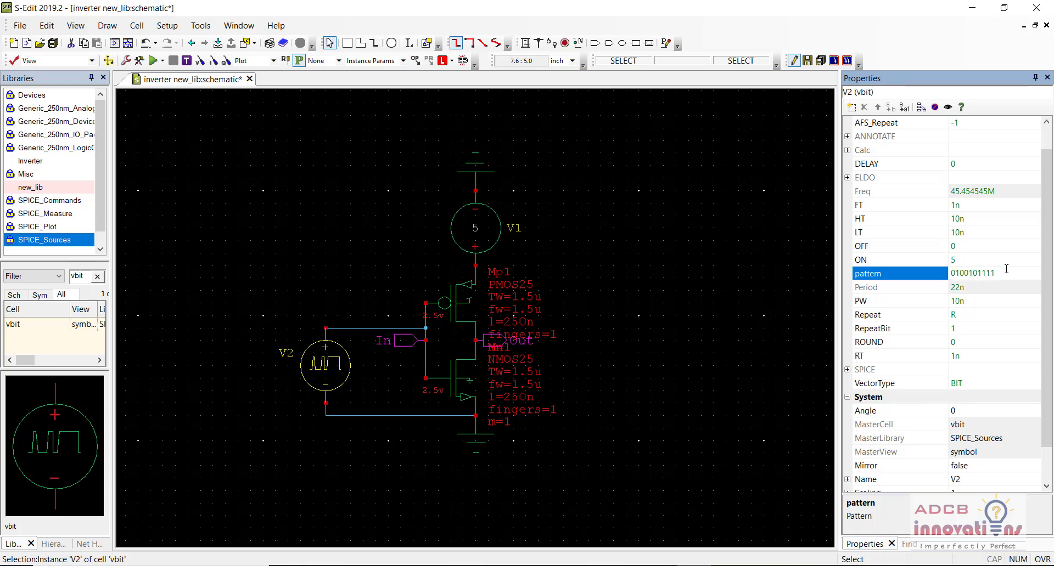
{"action": "left_click", "coordinate": [788, 354]}
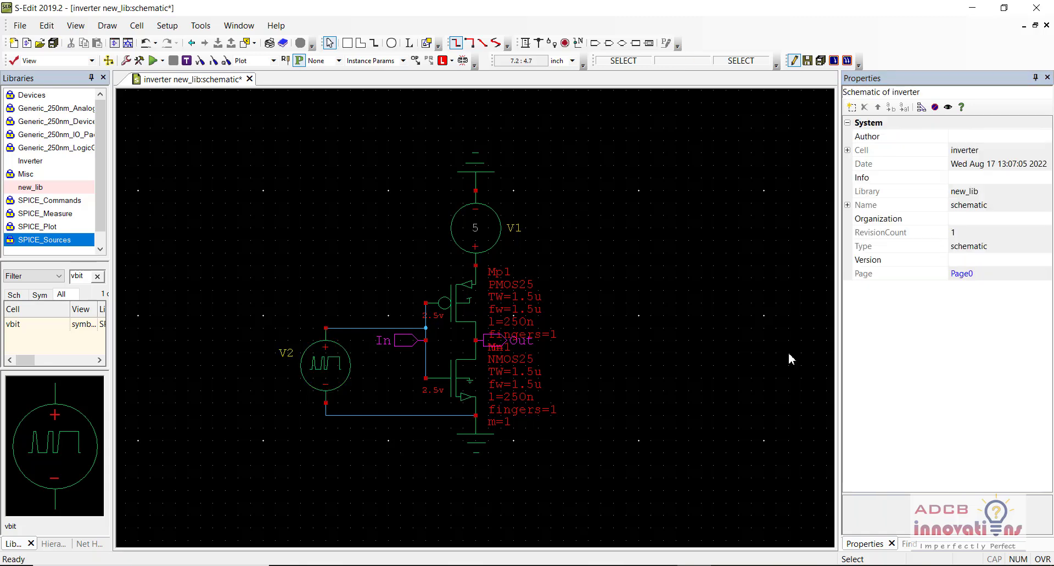
{"action": "left_click", "coordinate": [313, 365]}
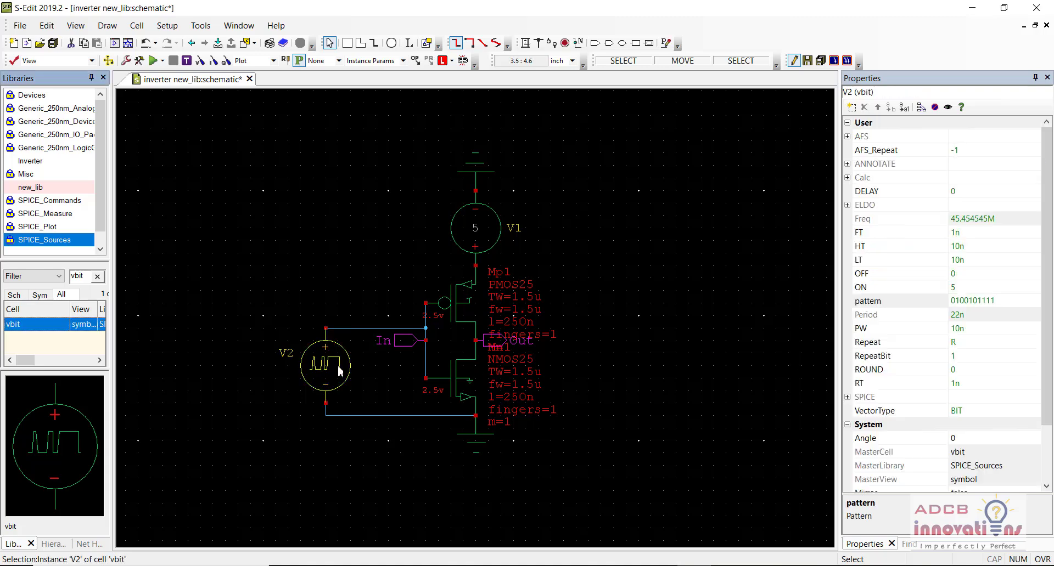
{"action": "left_click", "coordinate": [651, 342]}
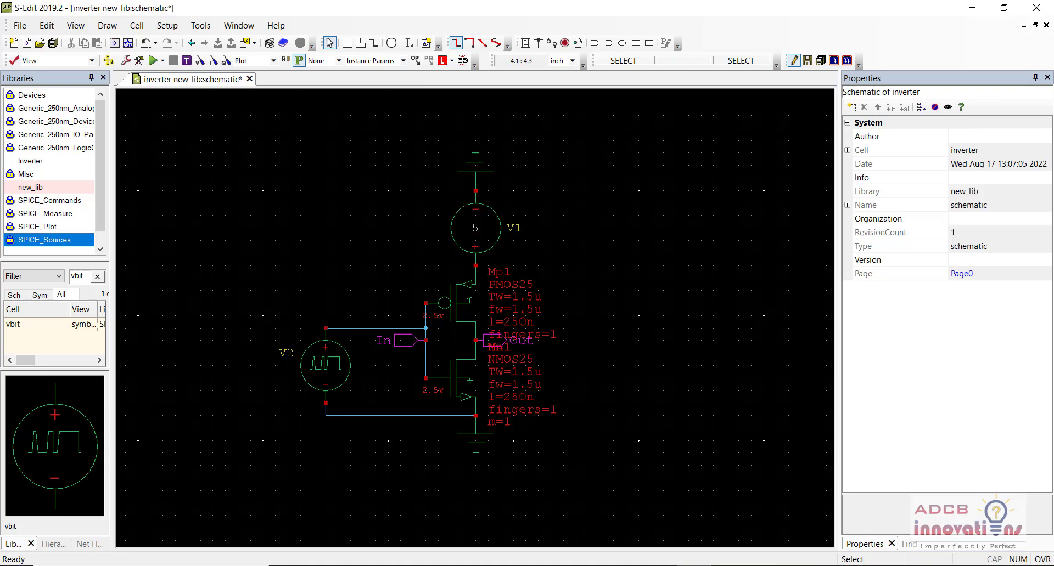
{"action": "left_click", "coordinate": [350, 390]}
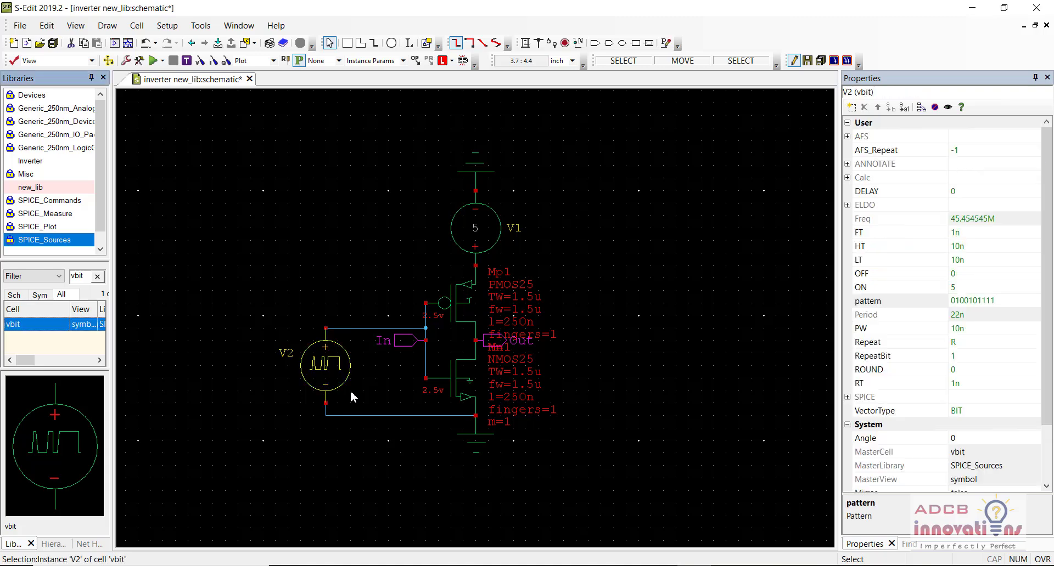
{"action": "left_click", "coordinate": [350, 446]}
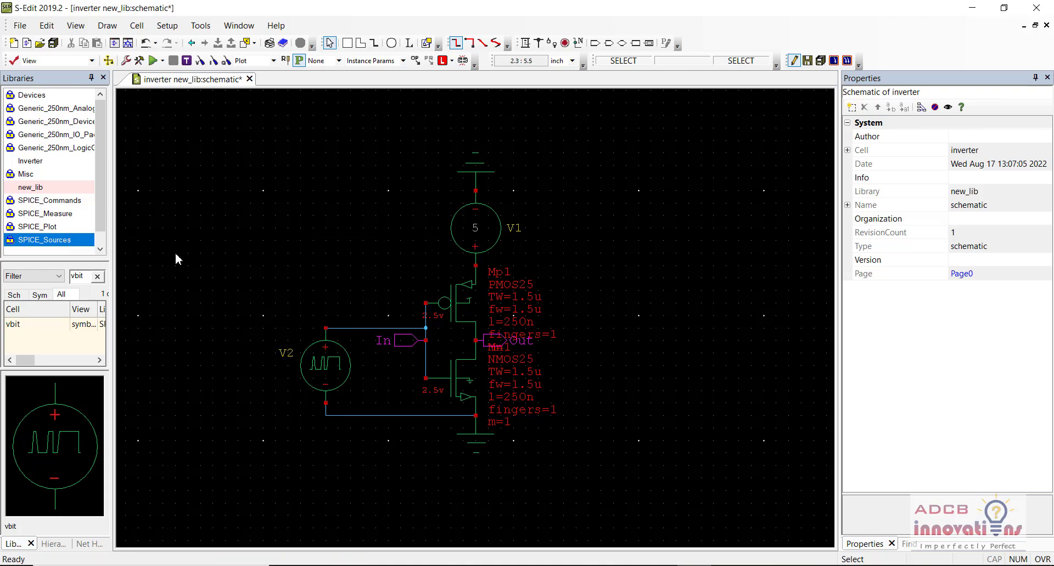
- Find V_VoltagePrint in the SPICE_Plot library and place one instance rotated 180° on the input gate wire
{"action": "left_click", "coordinate": [60, 228]}
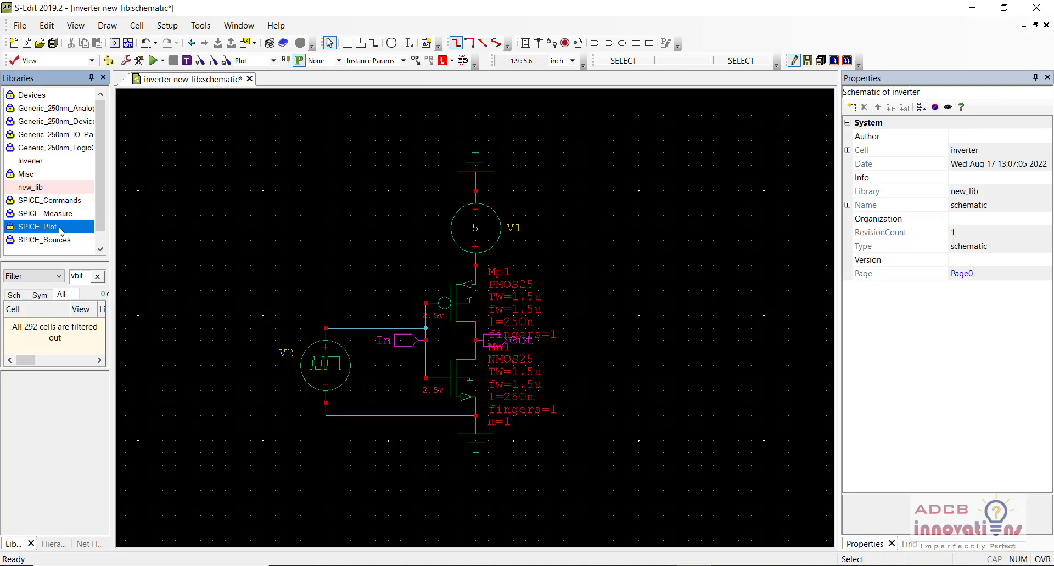
{"action": "double_click", "coordinate": [82, 276]}
{"action": "key", "text": "BackSpace"}
{"action": "type", "text": "volta"}
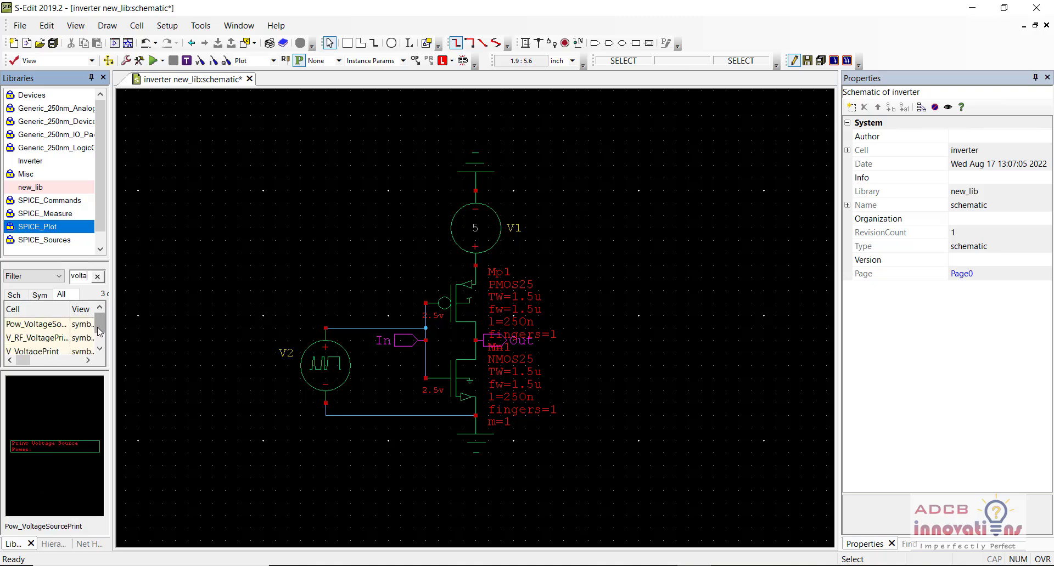
{"action": "scroll", "coordinate": [61, 346], "scroll_direction": "down", "scroll_amount": 1}
{"action": "left_click", "coordinate": [61, 338]}
{"action": "right_click", "coordinate": [61, 339]}
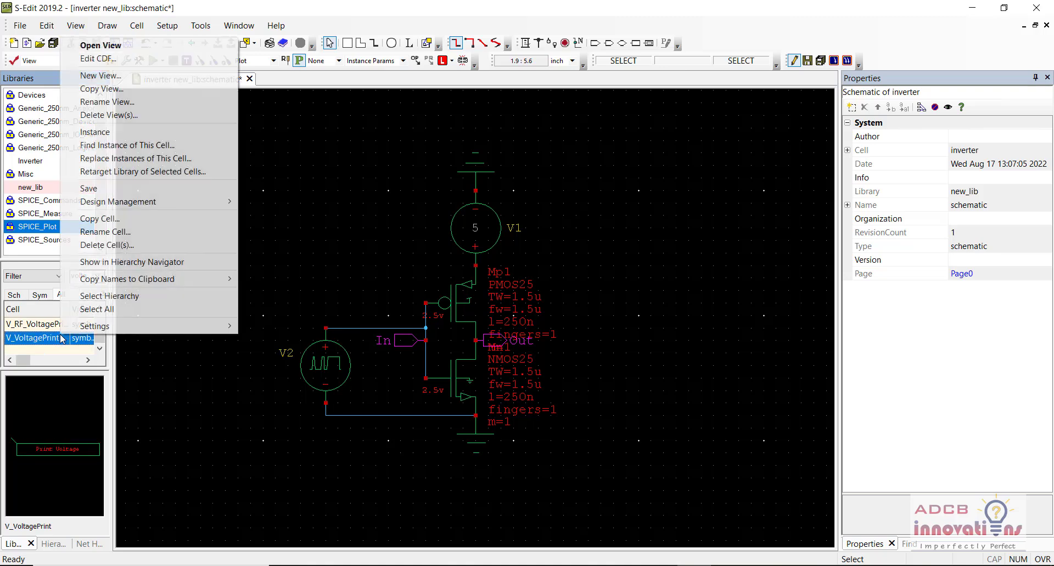
{"action": "left_click", "coordinate": [99, 133]}
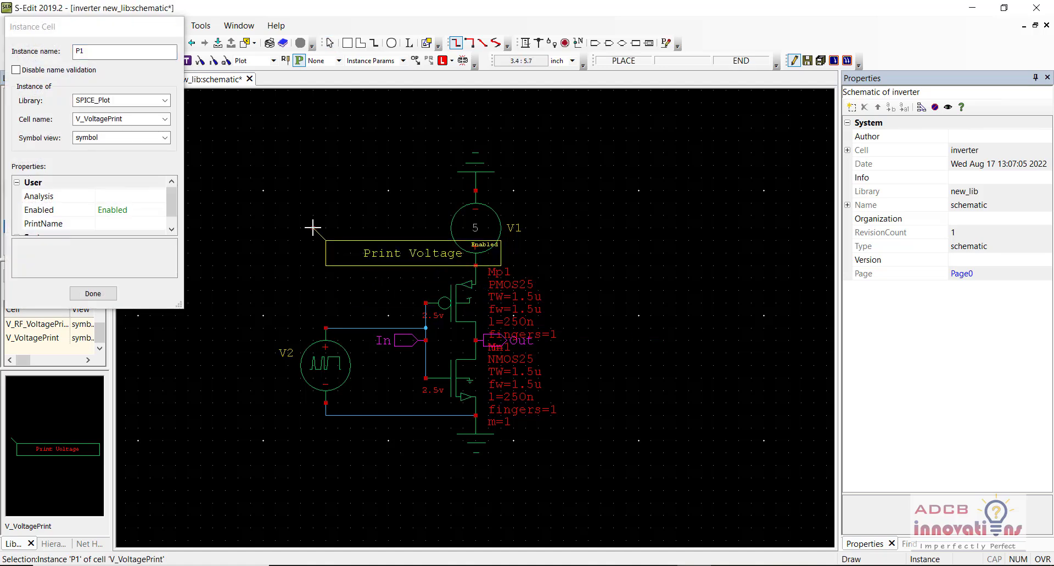
{"action": "key", "text": "r"}
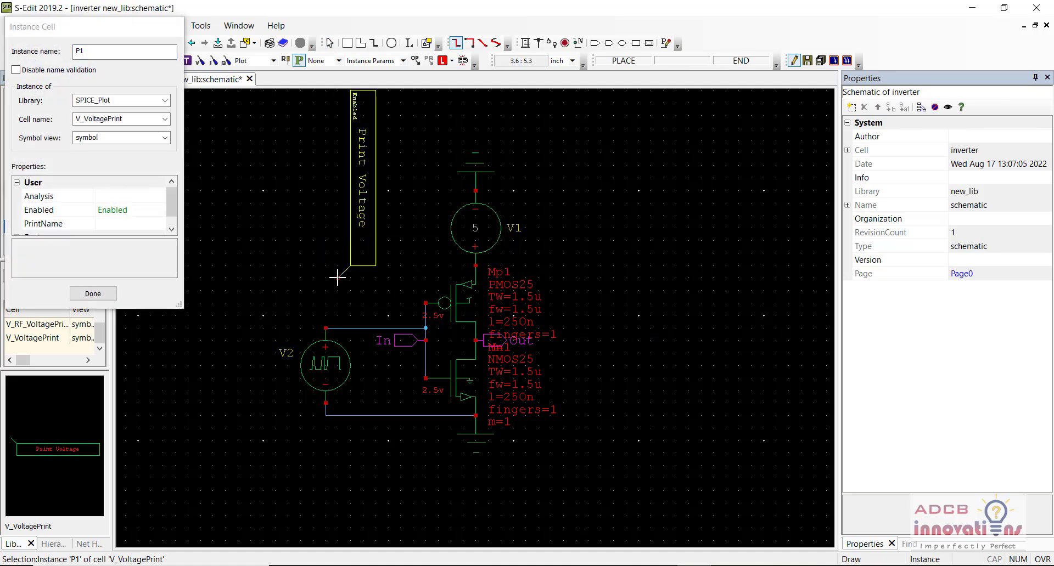
{"action": "key", "text": "r"}
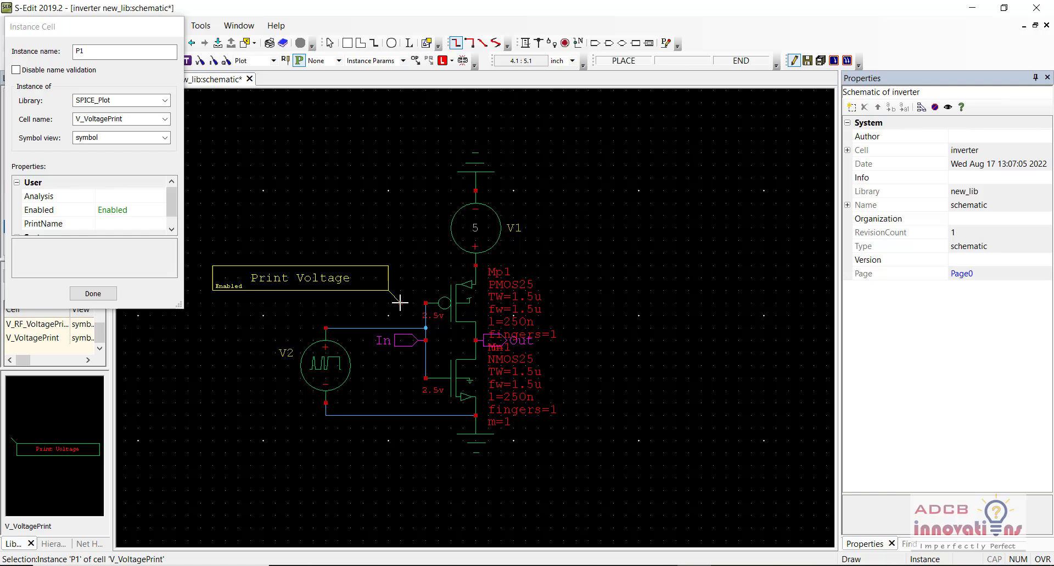
{"action": "left_click", "coordinate": [426, 328]}
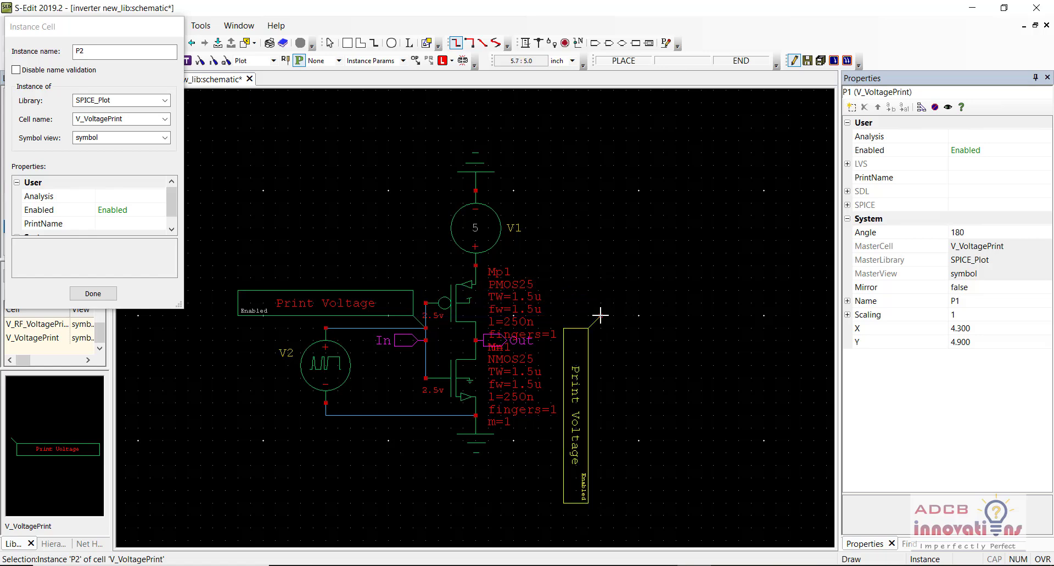
- Place a second V_VoltagePrint instance at 0° on the inverter's output node and save the schematic
{"action": "left_click", "coordinate": [475, 340]}
{"action": "key", "text": "Escape"}
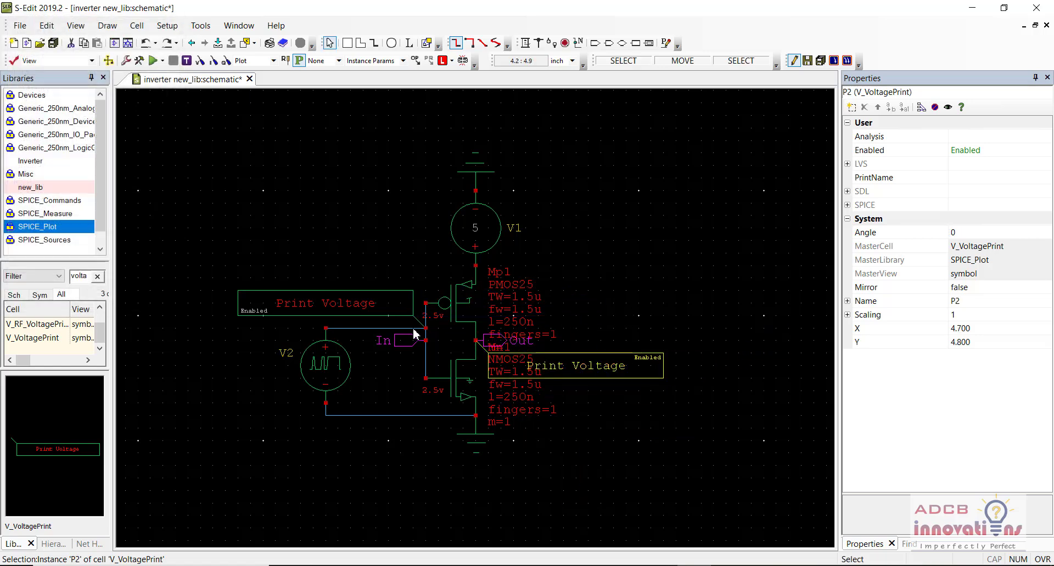
{"action": "left_click", "coordinate": [576, 280]}
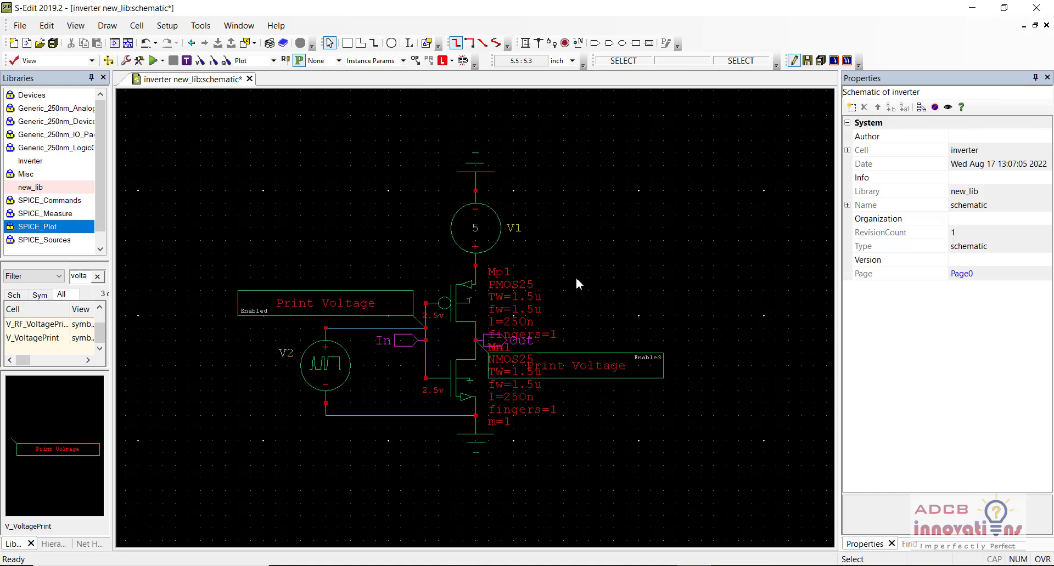
{"action": "key", "text": "ctrl+s"}
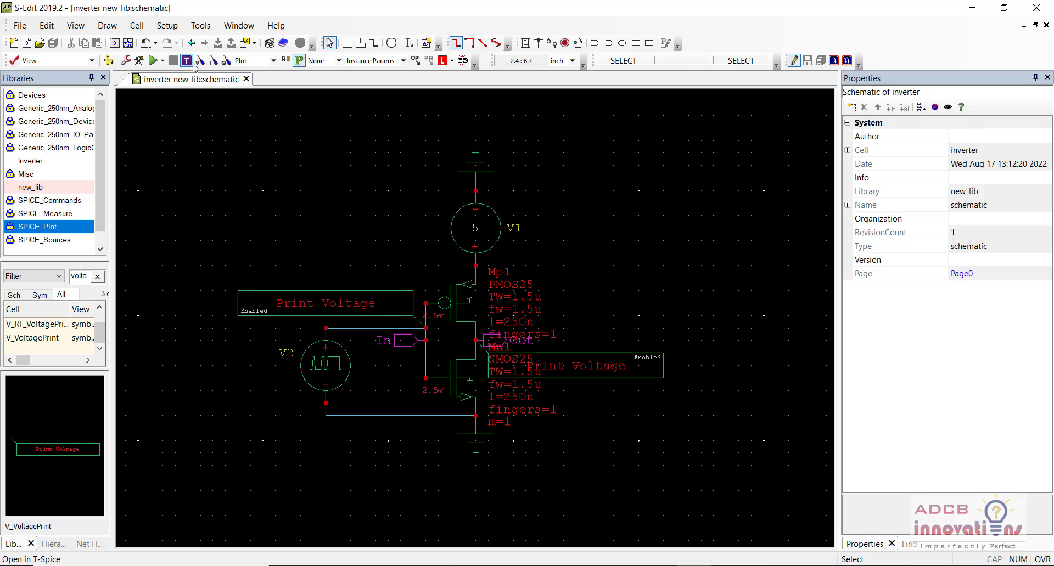
- Open the SPICE simulation setup's General settings and browse for a file for the Library Files entry
{"action": "left_click", "coordinate": [173, 25]}
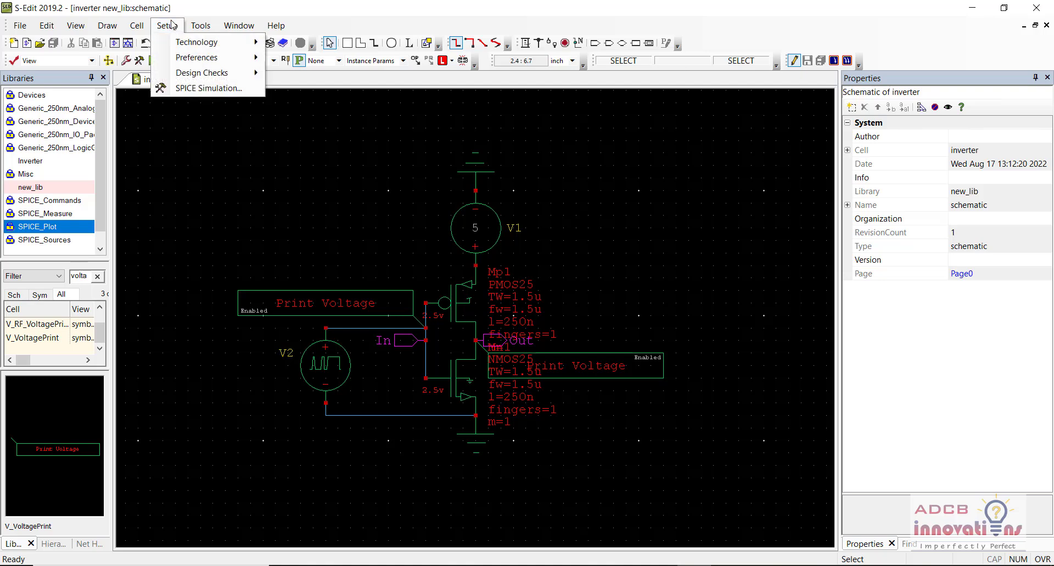
{"action": "left_click", "coordinate": [190, 88]}
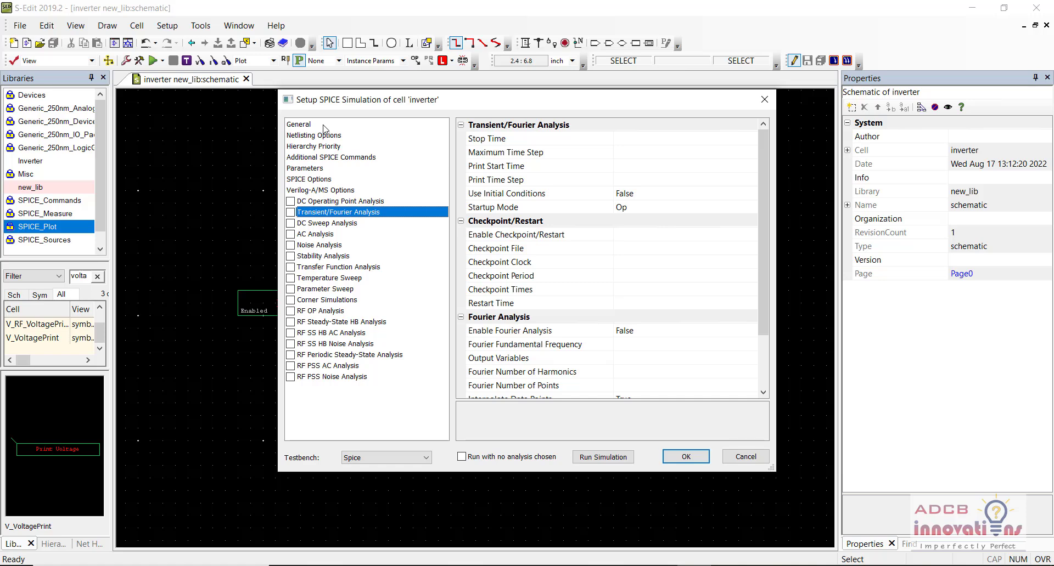
{"action": "left_click", "coordinate": [324, 125]}
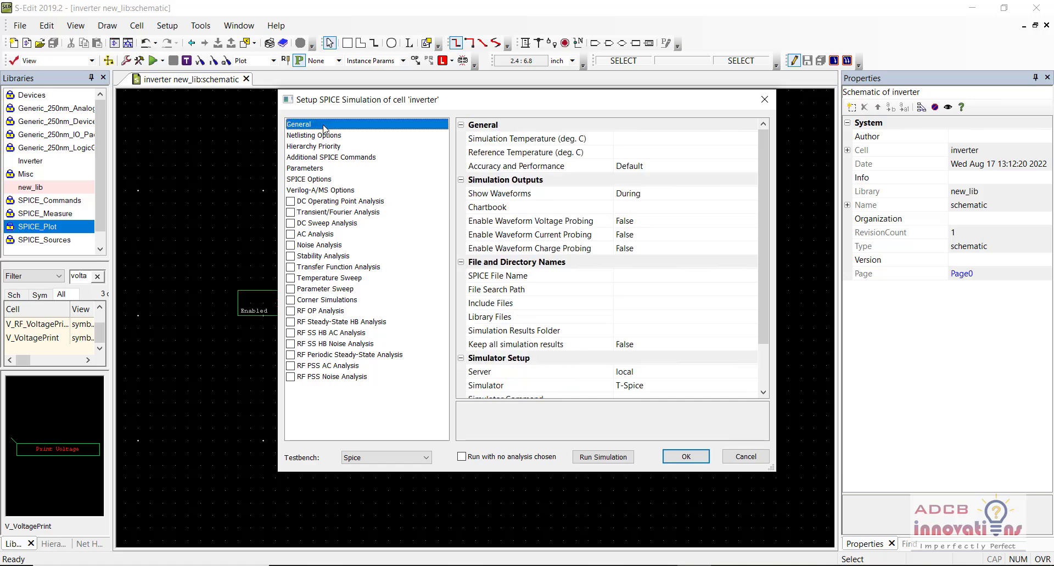
{"action": "left_click", "coordinate": [646, 320]}
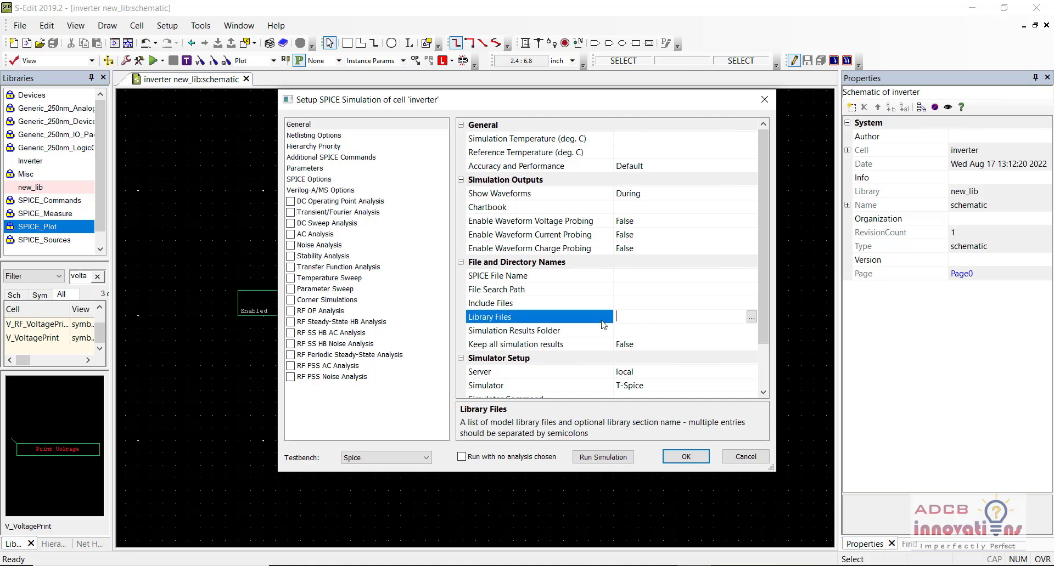
{"action": "left_click", "coordinate": [751, 317]}
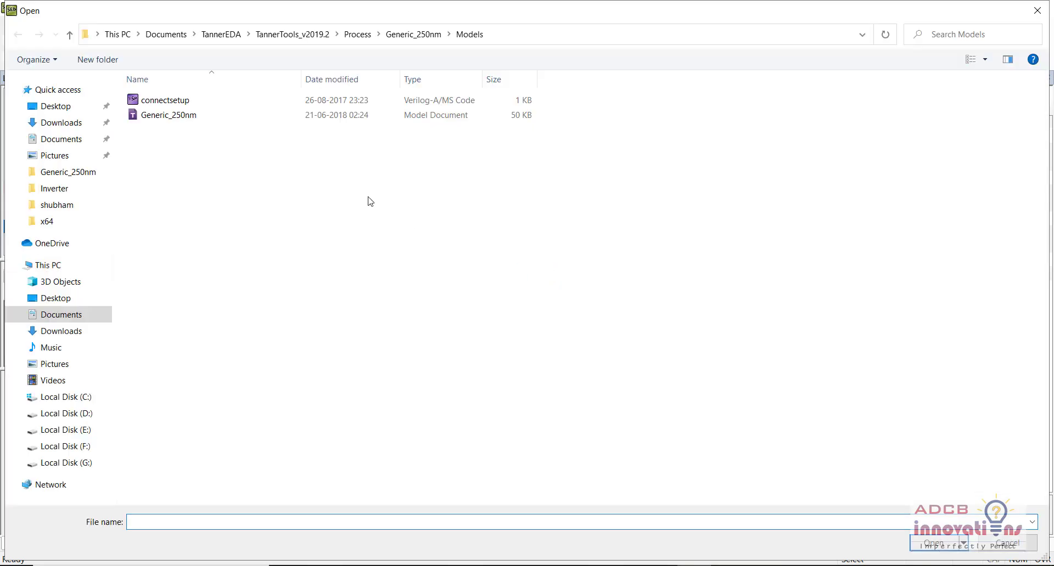
- Browse from Documents through TannerEDA, TannerTools_v2019.2, Process and Generic_250nm to the Models folder
{"action": "left_click", "coordinate": [370, 201]}
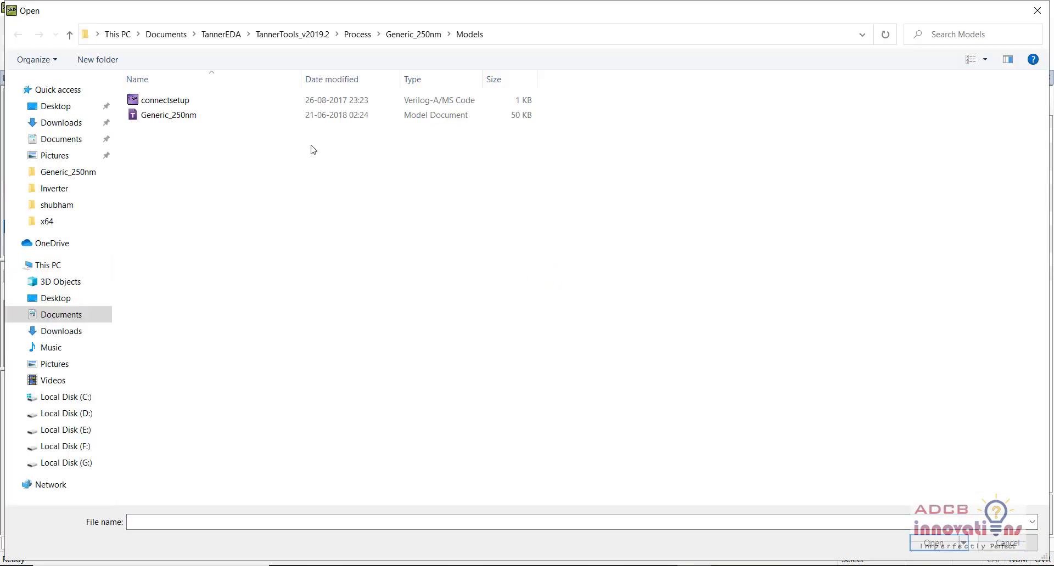
{"action": "left_click", "coordinate": [159, 41]}
{"action": "double_click", "coordinate": [203, 327]}
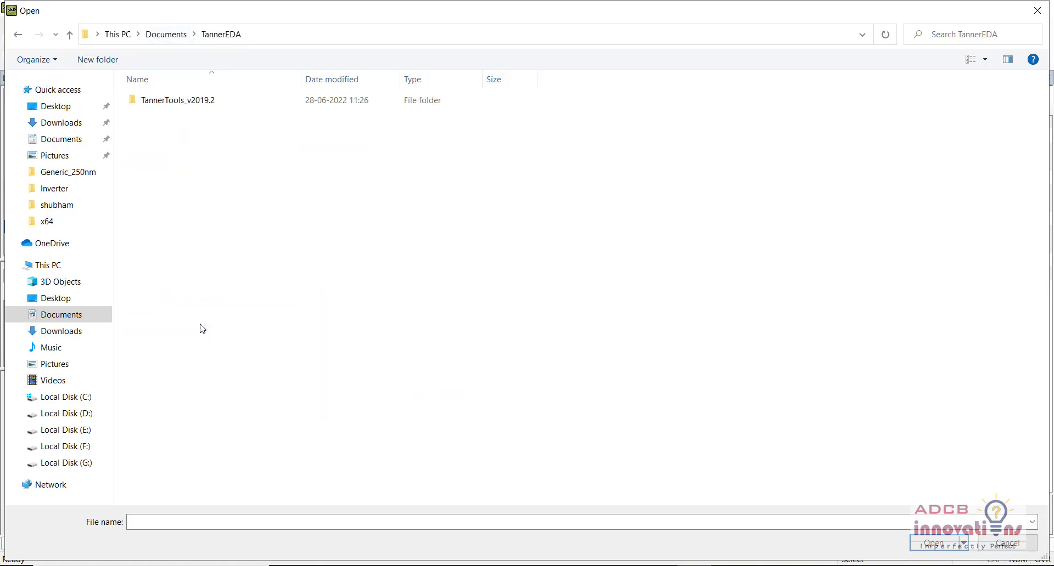
{"action": "double_click", "coordinate": [214, 102]}
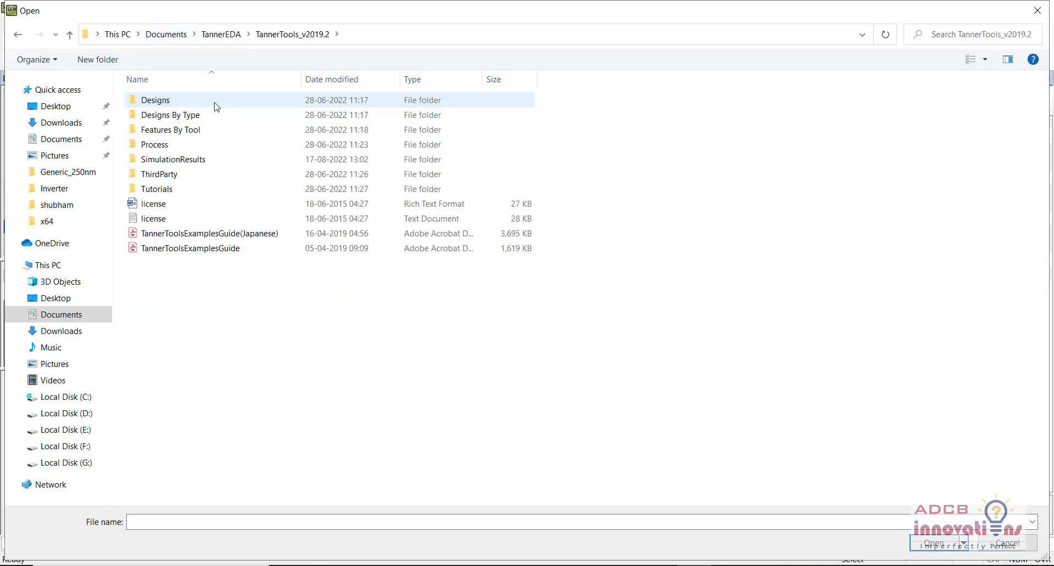
{"action": "double_click", "coordinate": [199, 147]}
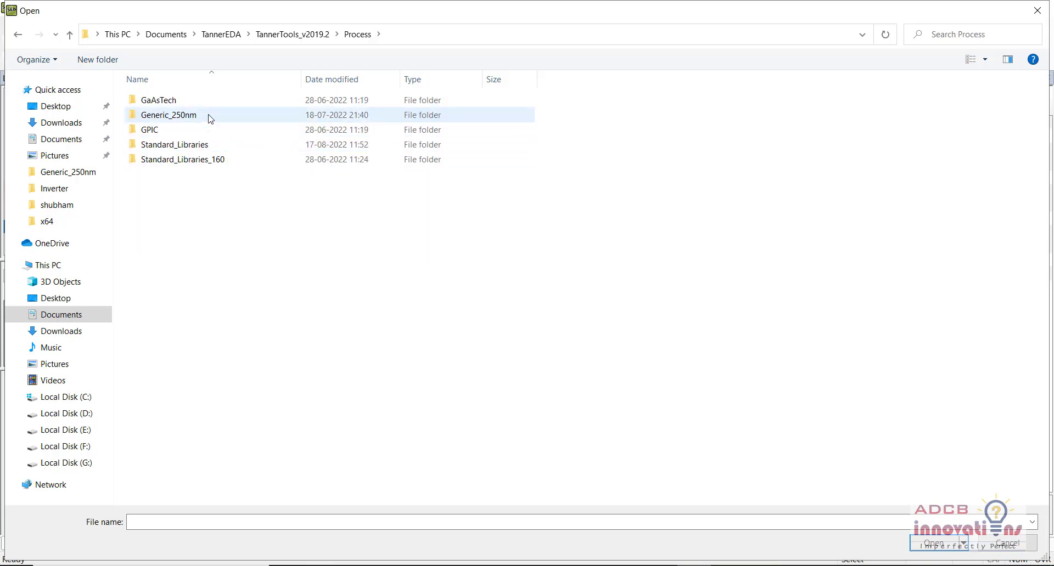
{"action": "double_click", "coordinate": [209, 117]}
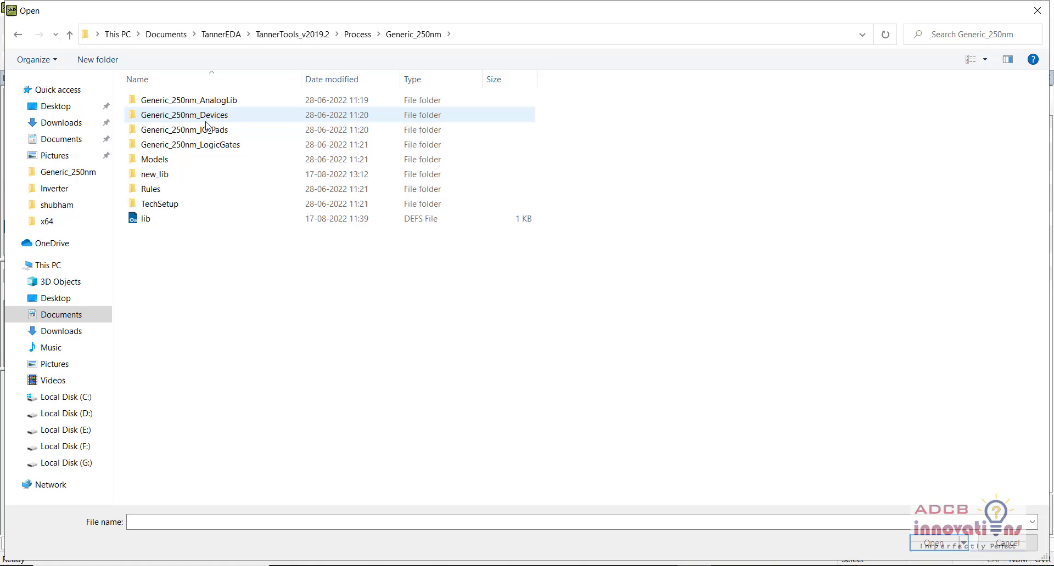
{"action": "double_click", "coordinate": [192, 161]}
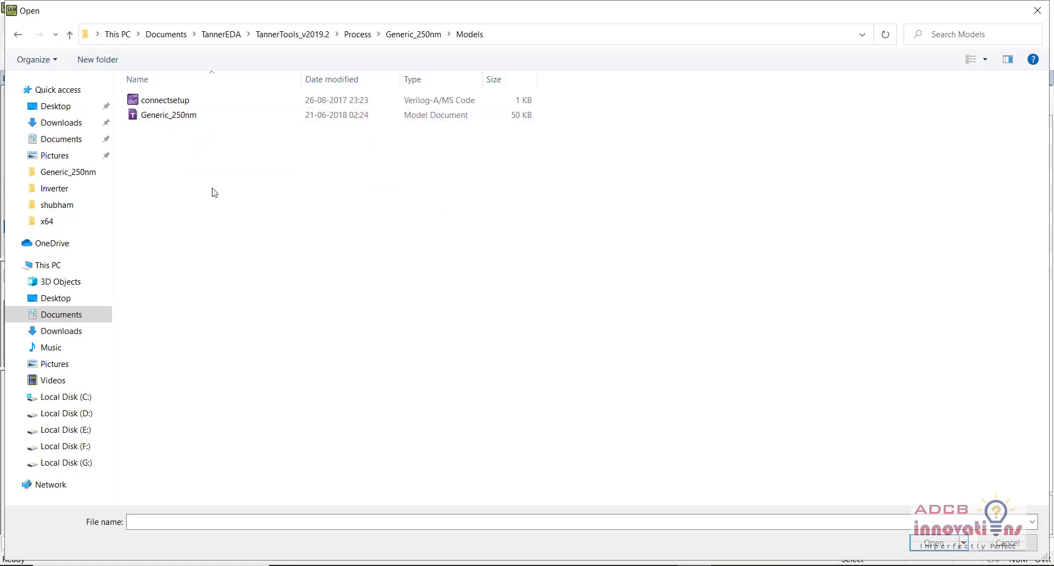
- Set the simulation's library file to the Generic_250nm model file with section TT and accept the setup
{"action": "left_click", "coordinate": [269, 117]}
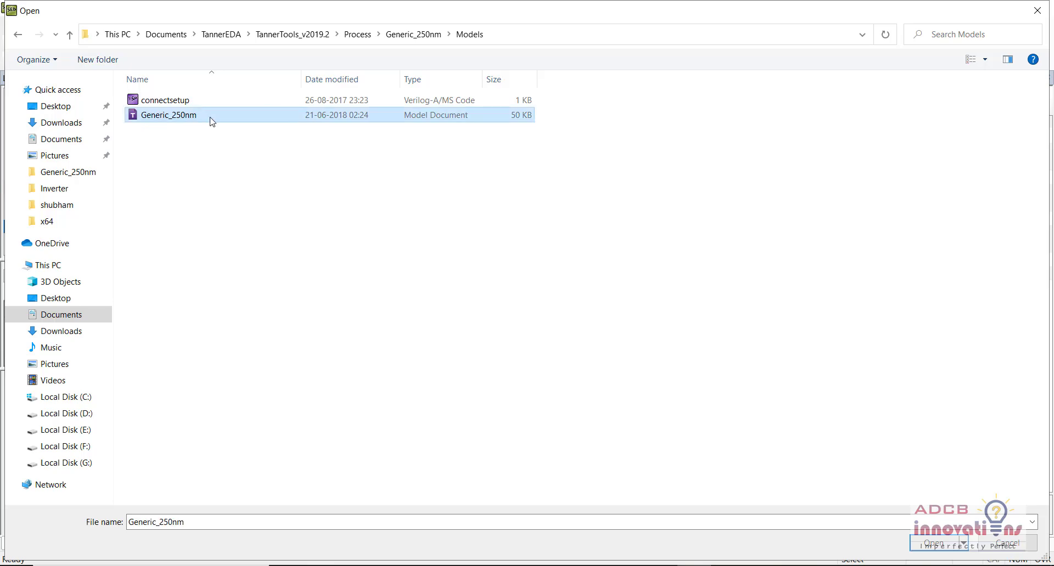
{"action": "double_click", "coordinate": [211, 117]}
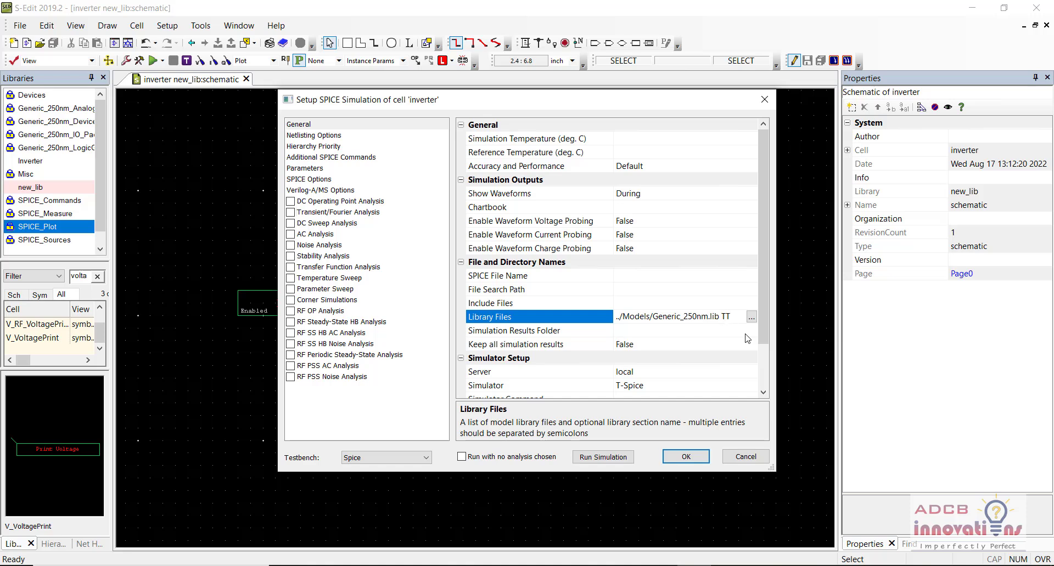
{"action": "left_click", "coordinate": [686, 457]}
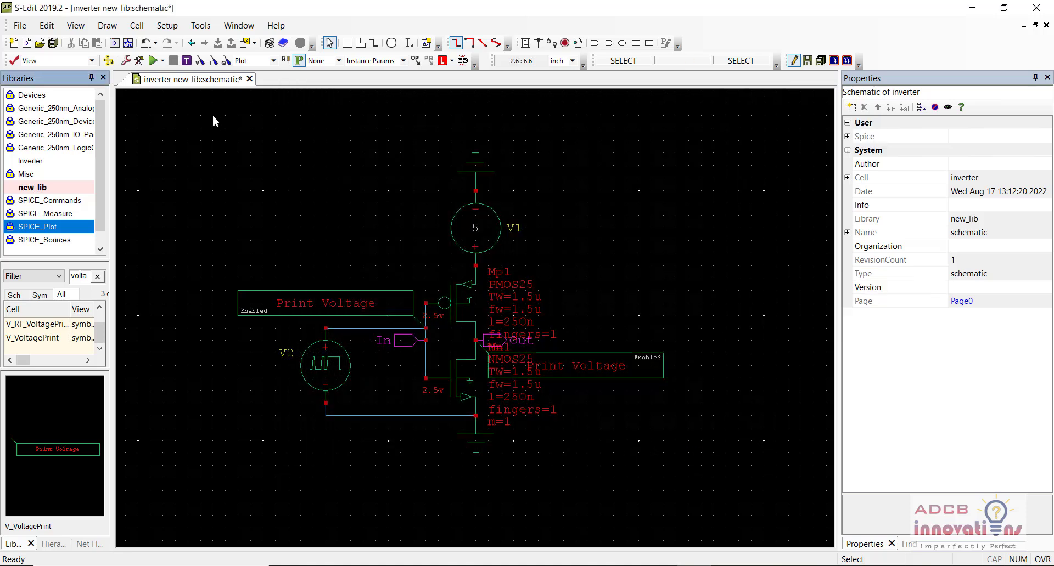
- Enable Transient/Fourier Analysis in the SPICE simulation setup with stop time 400n and maximum time step 10n, and accept the settings
{"action": "left_click", "coordinate": [168, 25]}
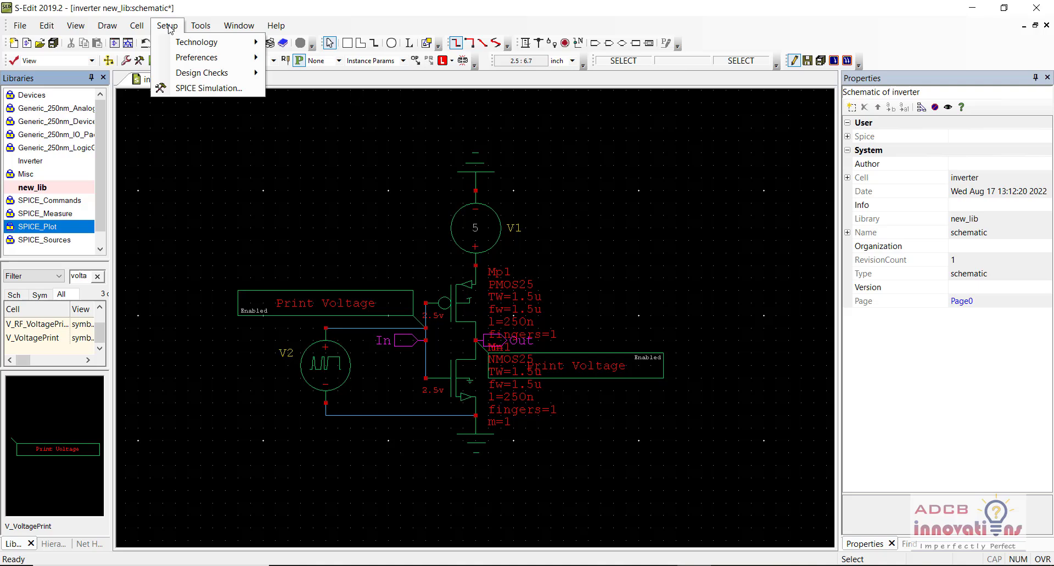
{"action": "left_click", "coordinate": [203, 89]}
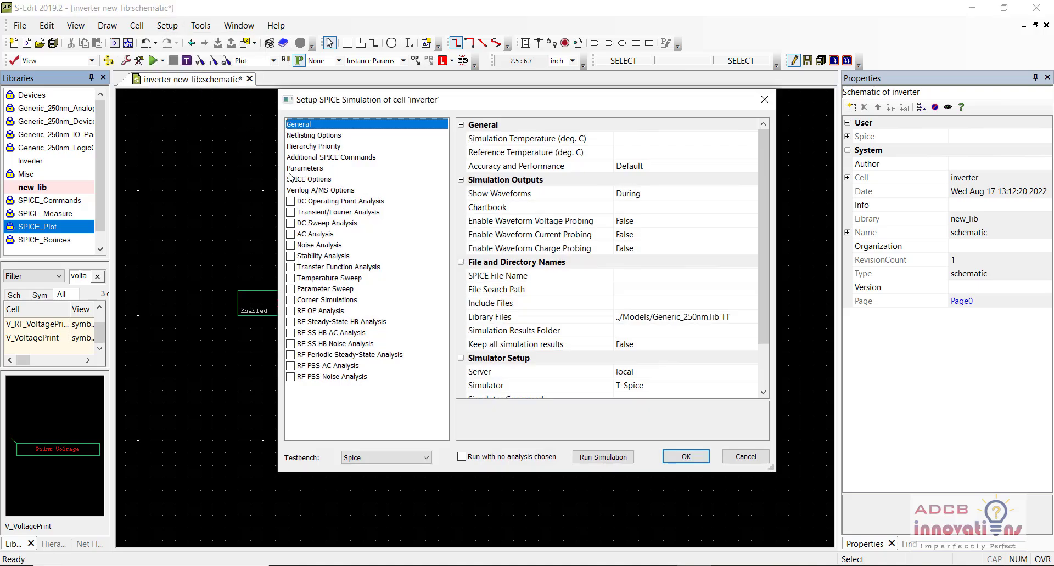
{"action": "left_click", "coordinate": [677, 318]}
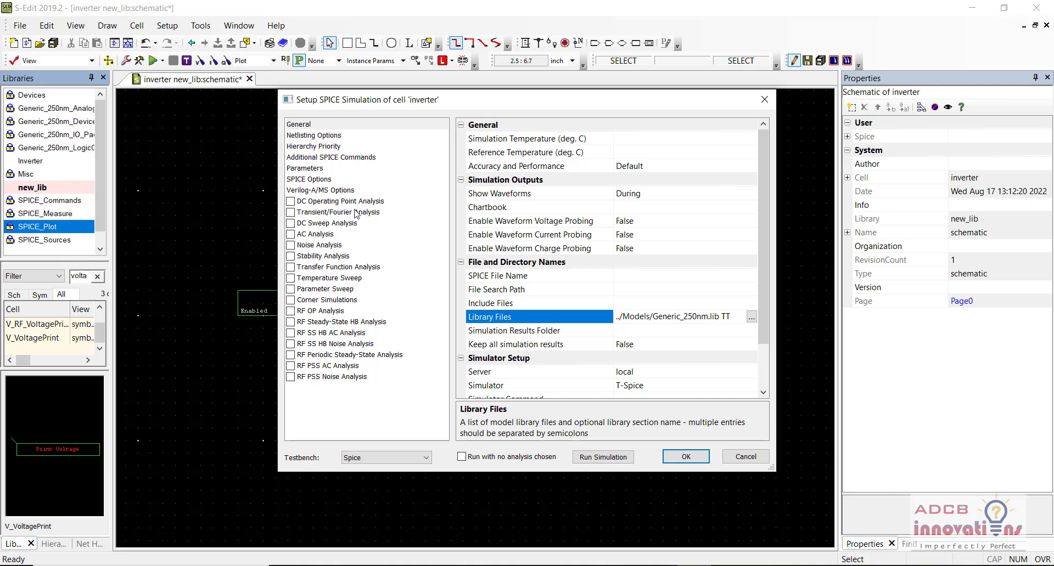
{"action": "left_click", "coordinate": [377, 126]}
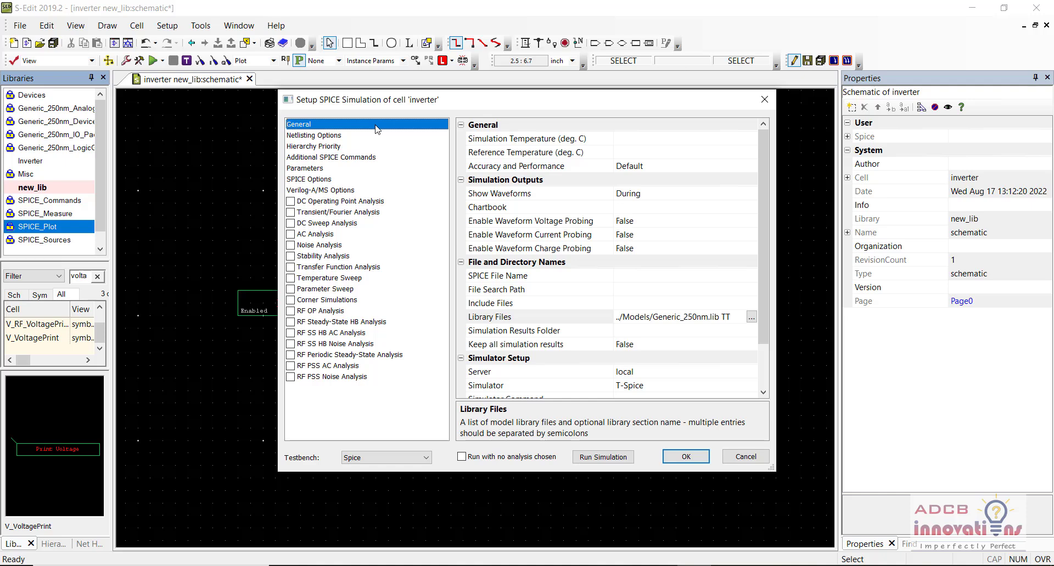
{"action": "left_click", "coordinate": [332, 214]}
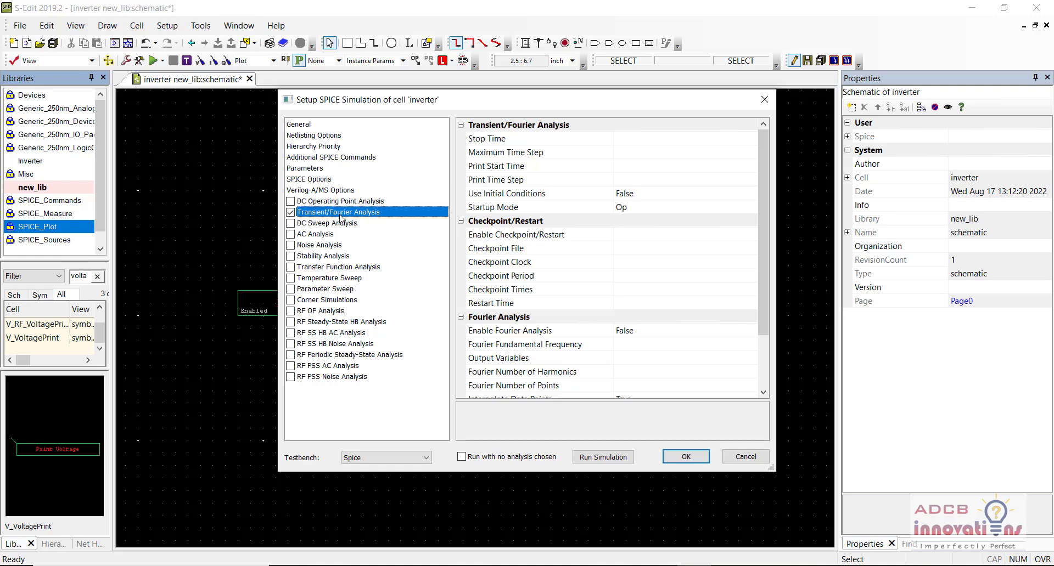
{"action": "left_click", "coordinate": [649, 141]}
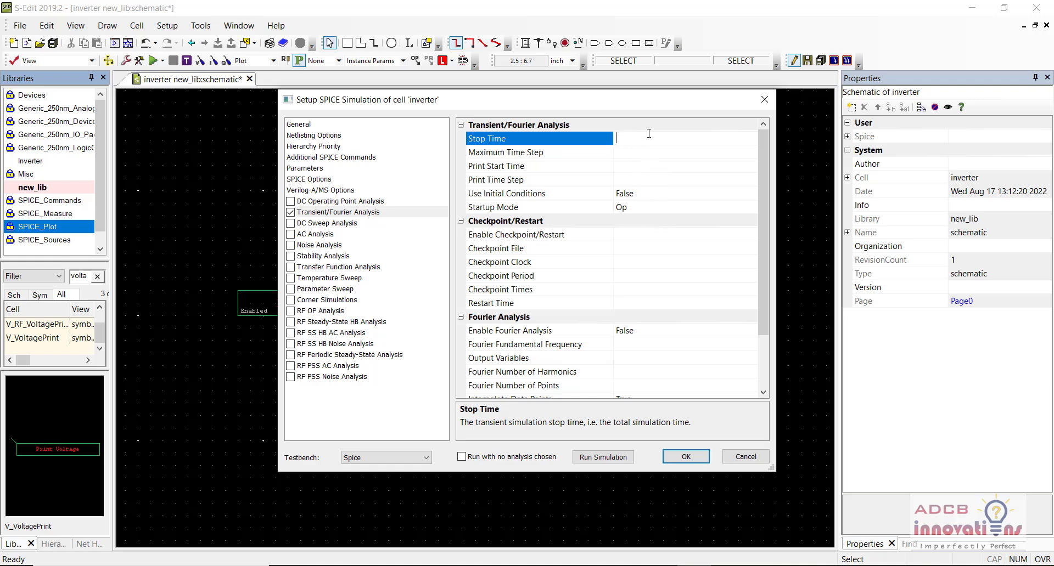
{"action": "type", "text": "400n"}
{"action": "key", "text": "Tab"}
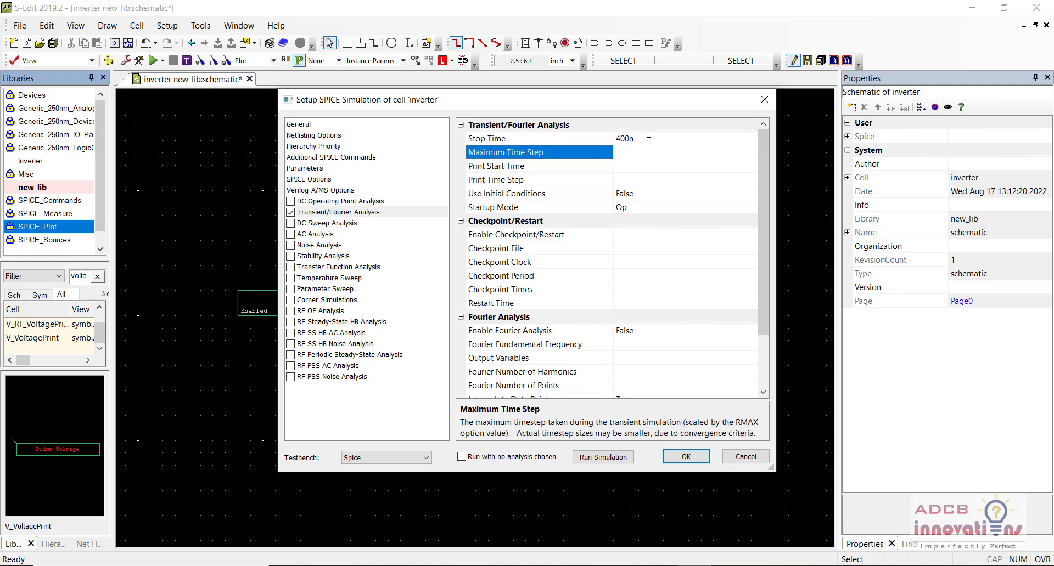
{"action": "type", "text": "10n"}
{"action": "key", "text": "Tab"}
{"action": "key", "text": "shift+Tab"}
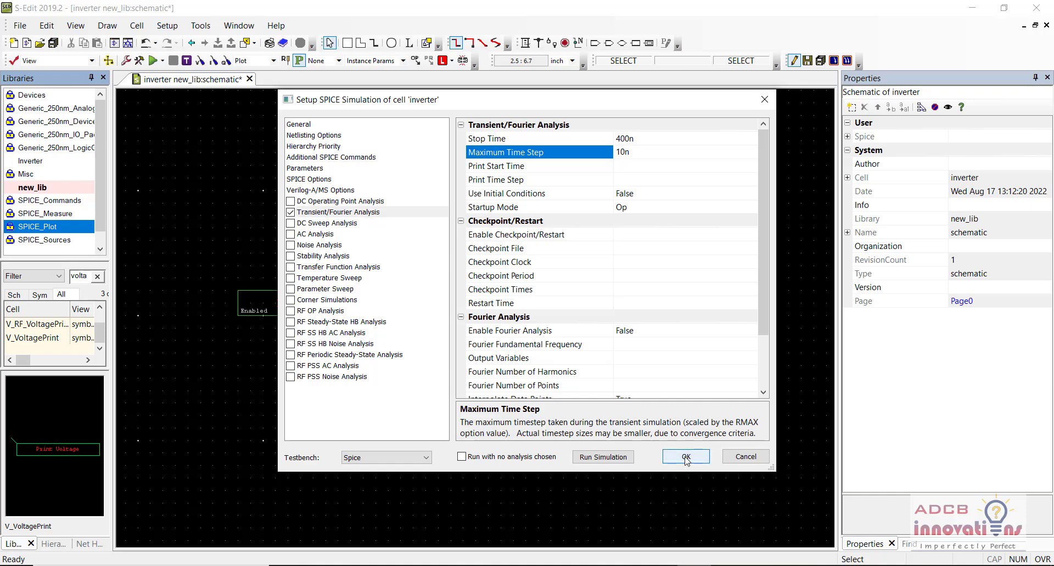
{"action": "left_click", "coordinate": [685, 458]}
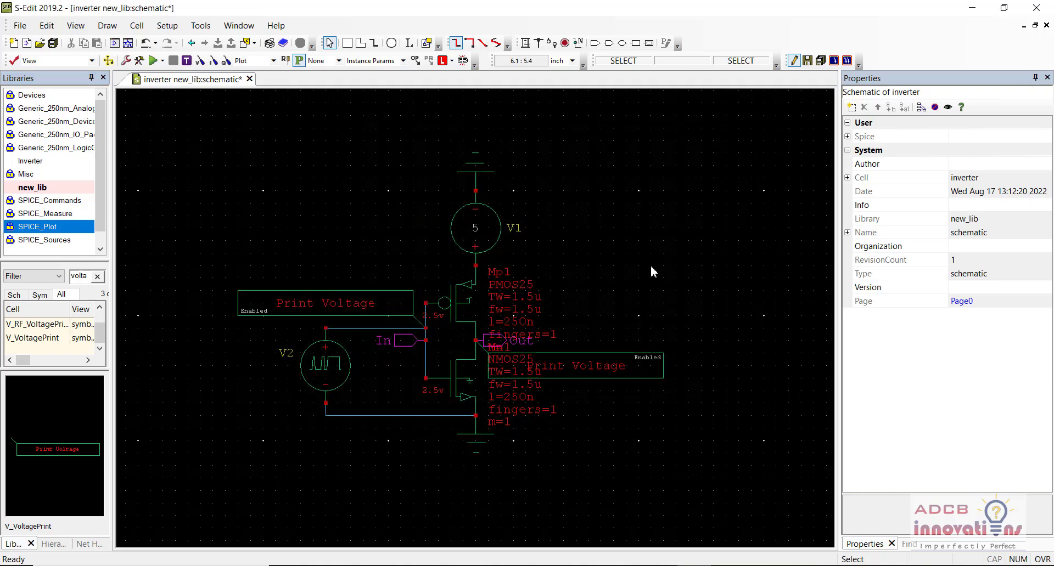
- Save the inverter schematic and run its simulation
{"action": "key", "text": "ctrl+s"}
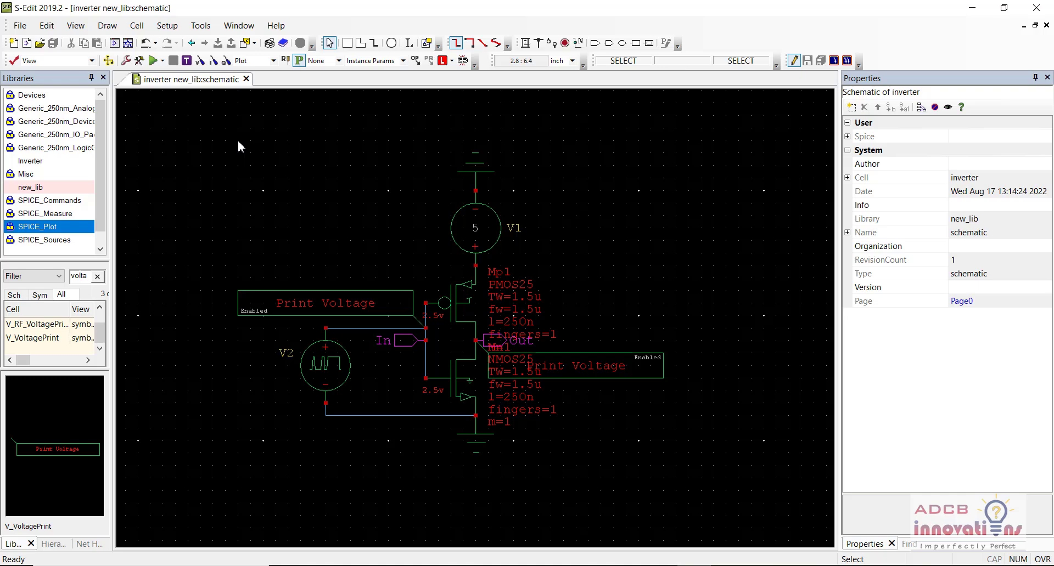
{"action": "left_click", "coordinate": [152, 61]}
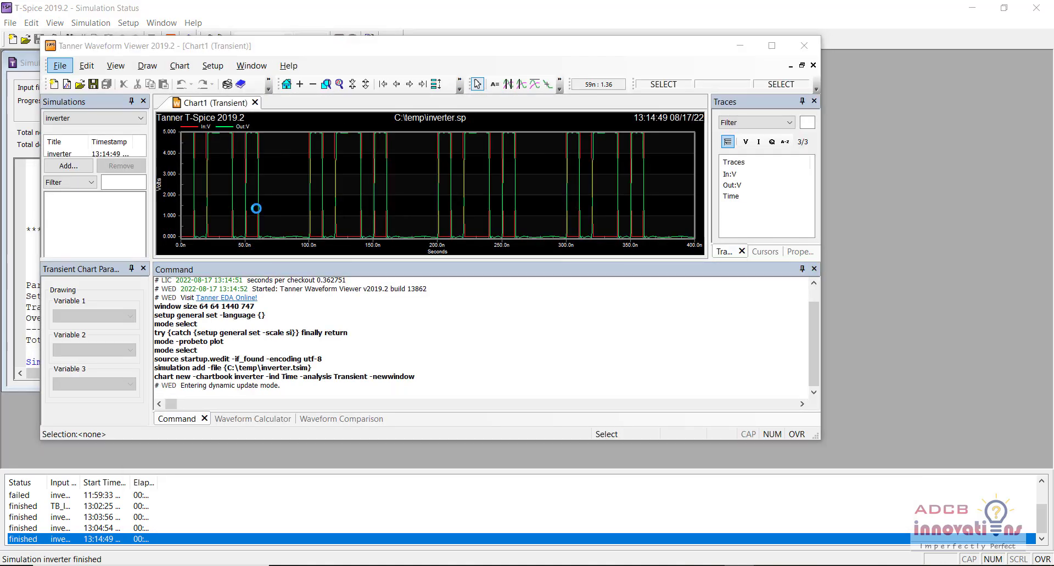
- Maximize the waveform viewer window and put the In:V and Out:V traces of the transient chart on separate plots
{"action": "double_click", "coordinate": [354, 53]}
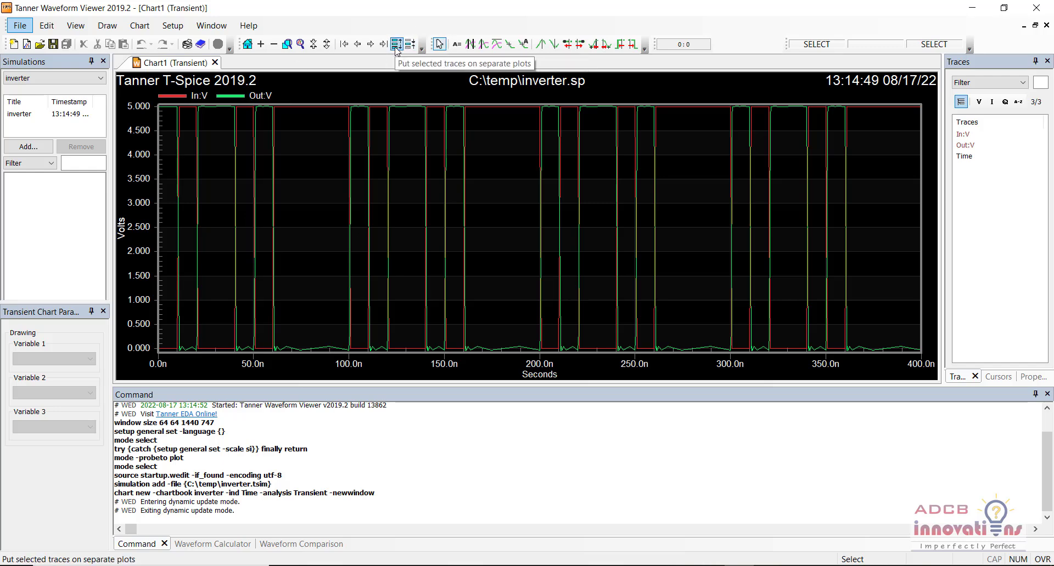
{"action": "left_click", "coordinate": [396, 45]}
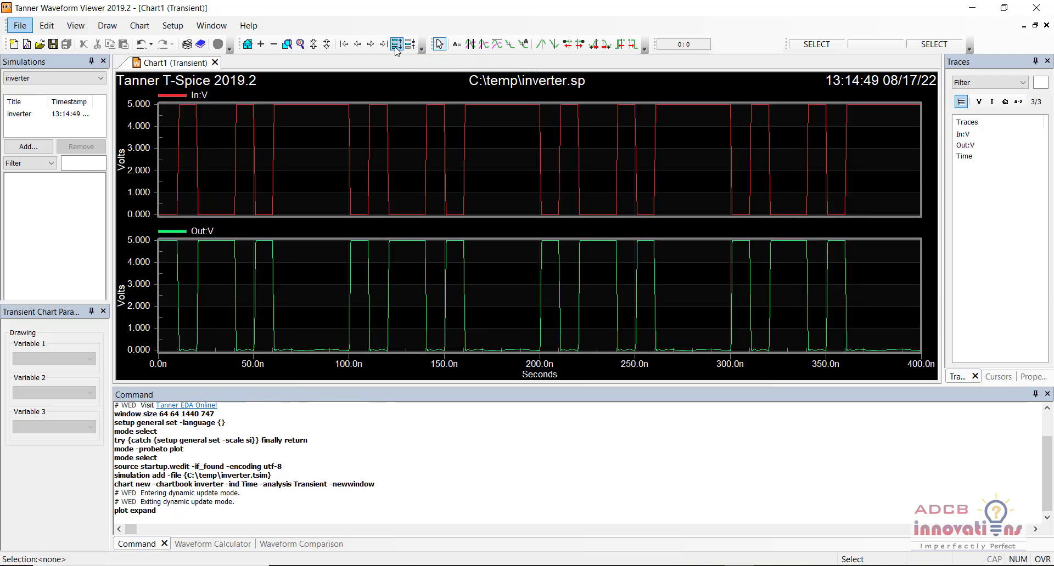
{"action": "left_click", "coordinate": [409, 47]}
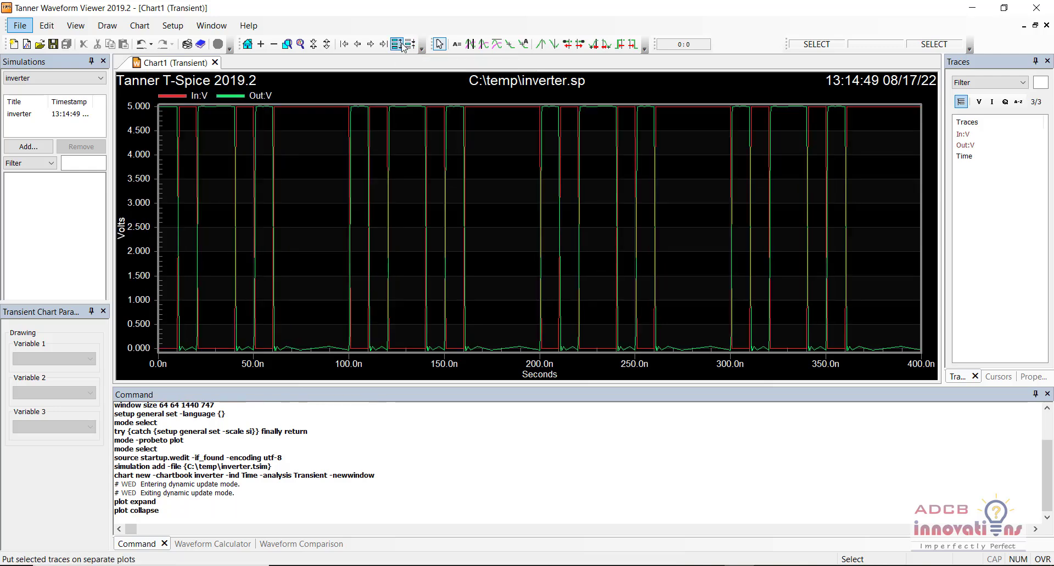
{"action": "left_click", "coordinate": [396, 45]}
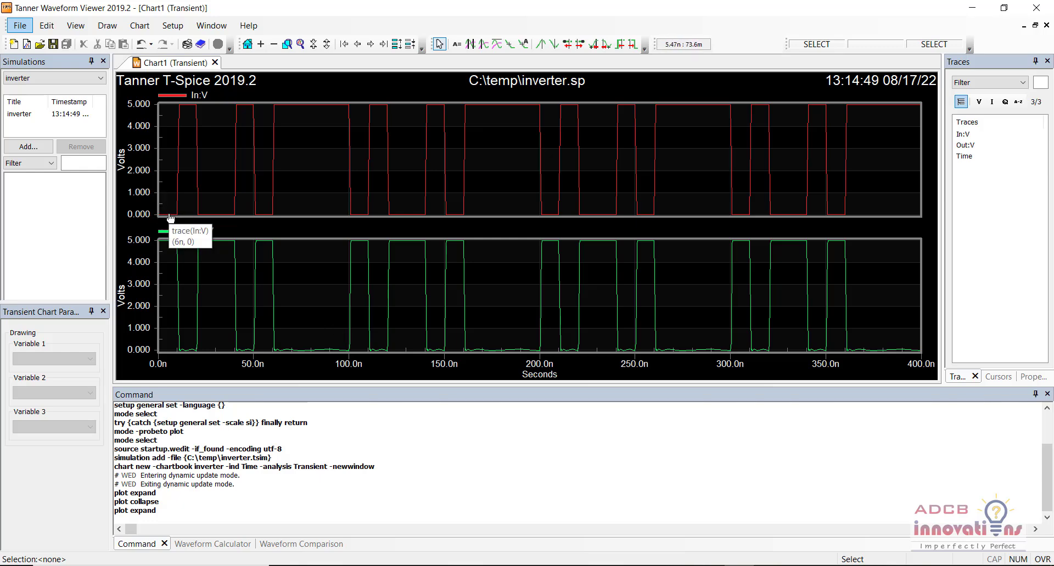
- Inspect the In:V trace near the start of the transient chart and switch back to the inverter schematic in S-Edit
{"action": "mouse_move", "coordinate": [165, 215]}
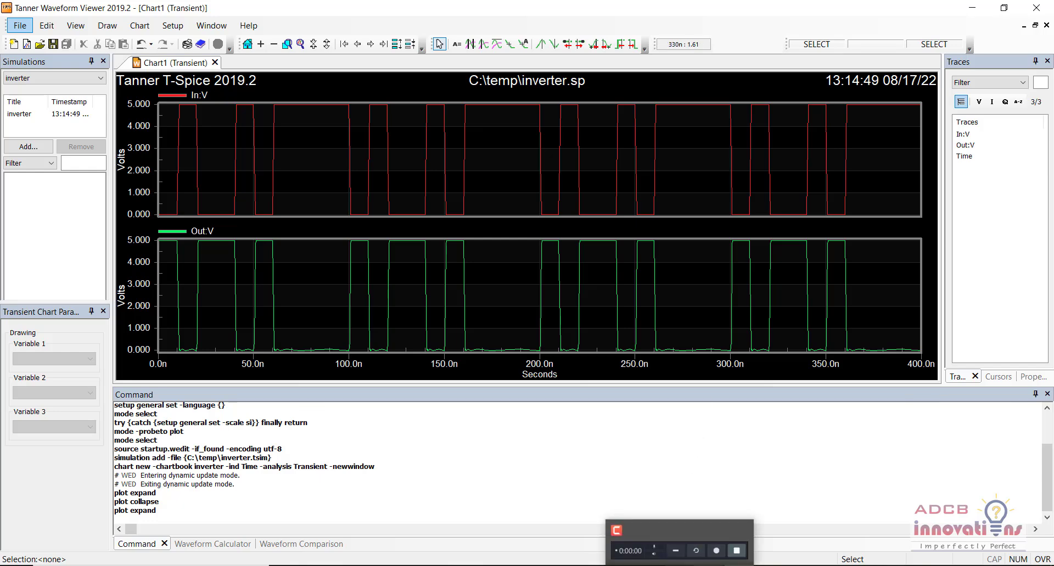
{"action": "left_click", "coordinate": [665, 565]}
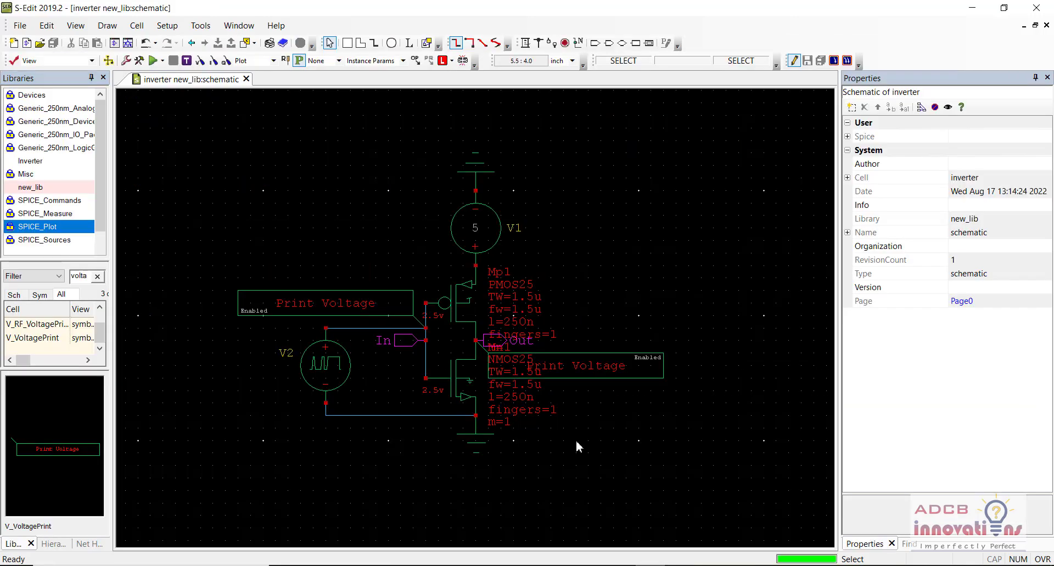